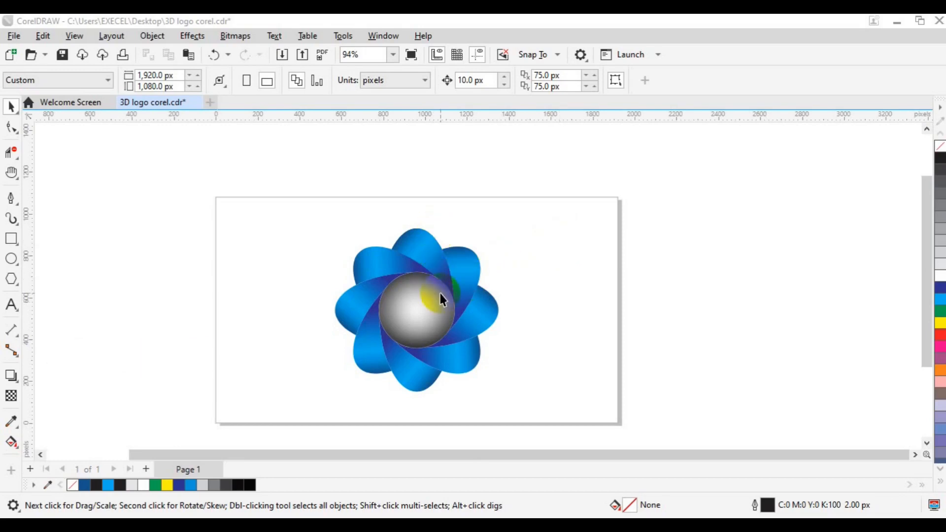
Move the finished flower logo off the page to the empty area on its right side.
{"action": "left_click", "coordinate": [431, 311]}
{"action": "left_click", "coordinate": [416, 310]}
{"action": "left_click_drag", "start_coordinate": [417, 311], "coordinate": [754, 302]}
{"action": "left_click", "coordinate": [284, 286]}
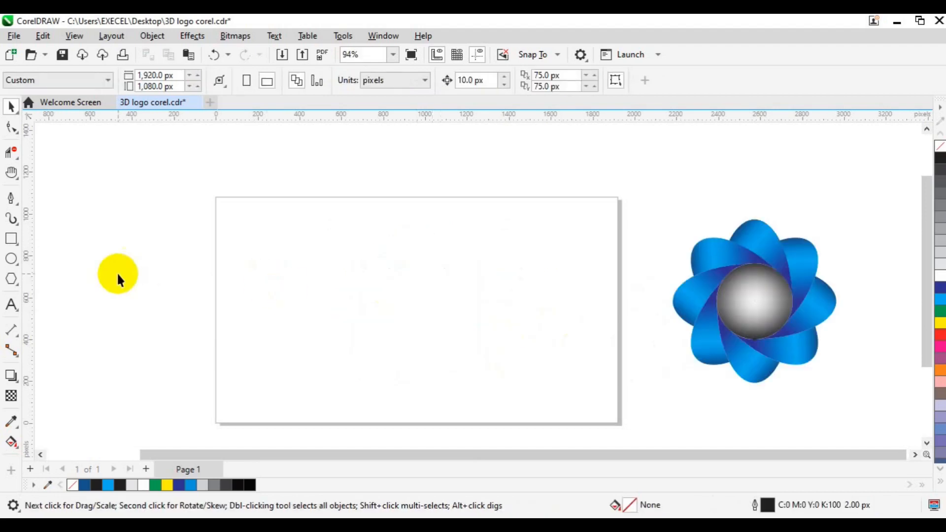
Draw a circle about 414 px in diameter near the centre of the page.
{"action": "left_click", "coordinate": [6, 260]}
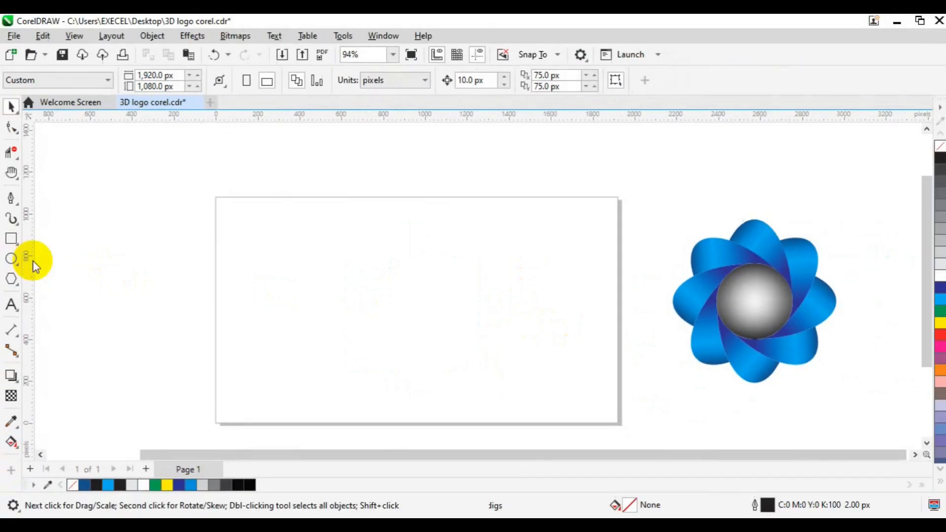
{"action": "left_click_drag", "start_coordinate": [382, 255], "coordinate": [470, 346]}
{"action": "key", "text": "space"}
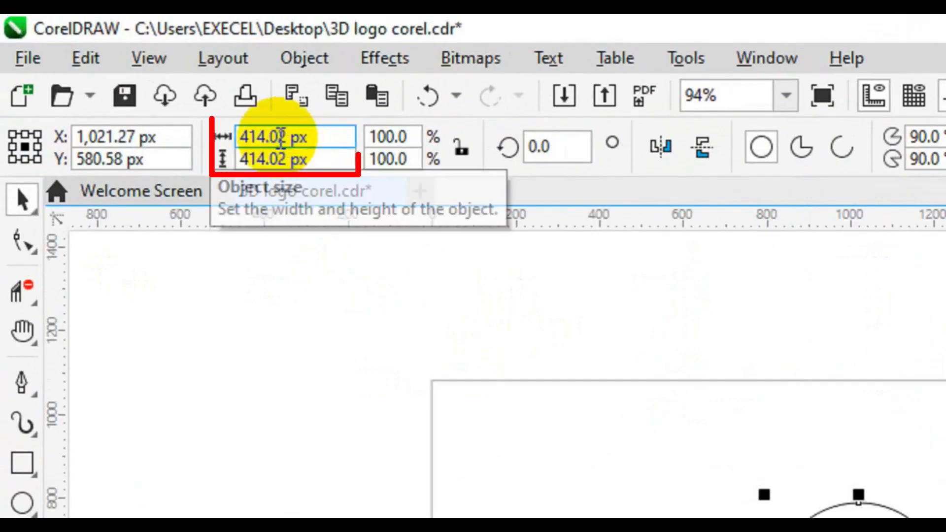
Set the circle's width to 360 px and height to 780 px, and centre the resulting ellipse on the page.
{"action": "left_click", "coordinate": [280, 138]}
{"action": "type", "text": "360"}
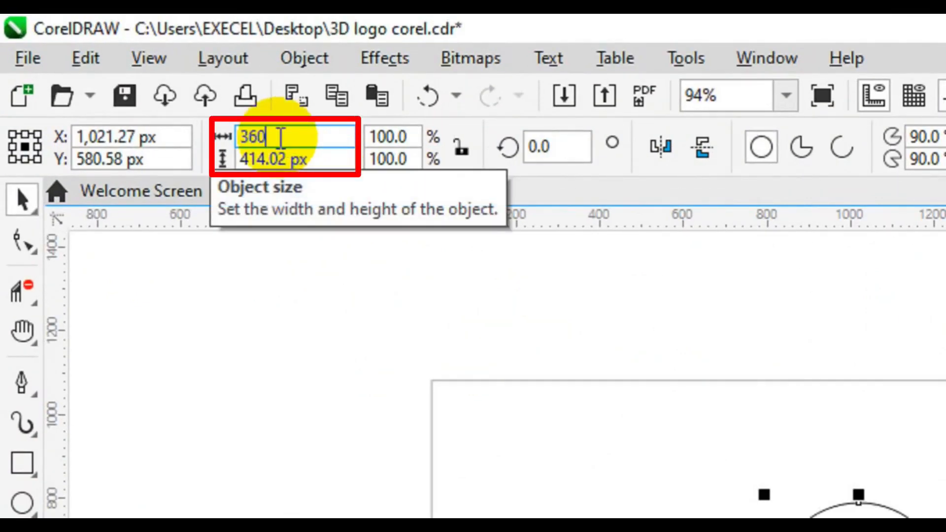
{"action": "left_click", "coordinate": [280, 159]}
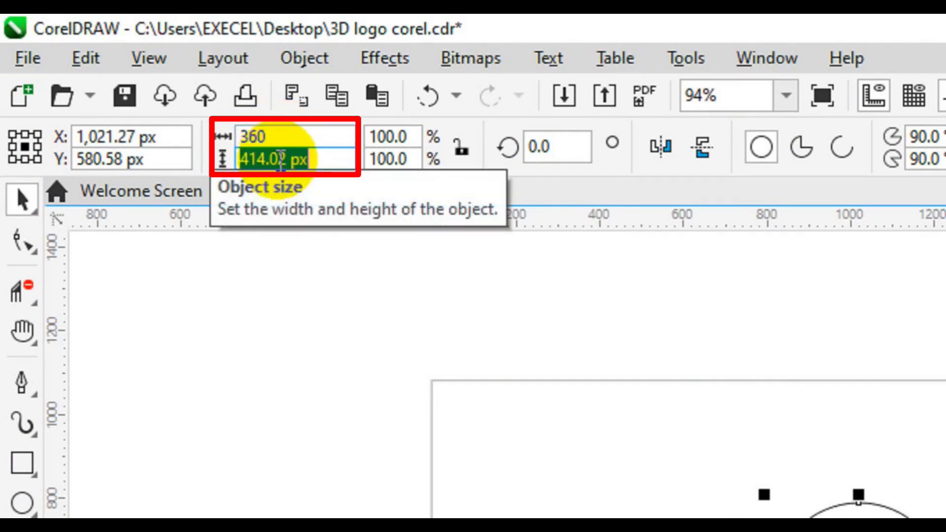
{"action": "type", "text": "780"}
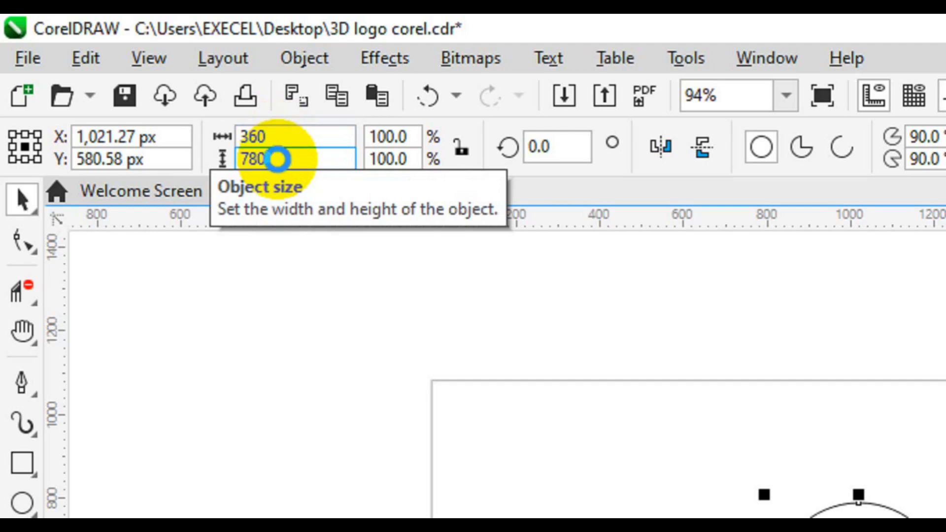
{"action": "key", "text": "Return"}
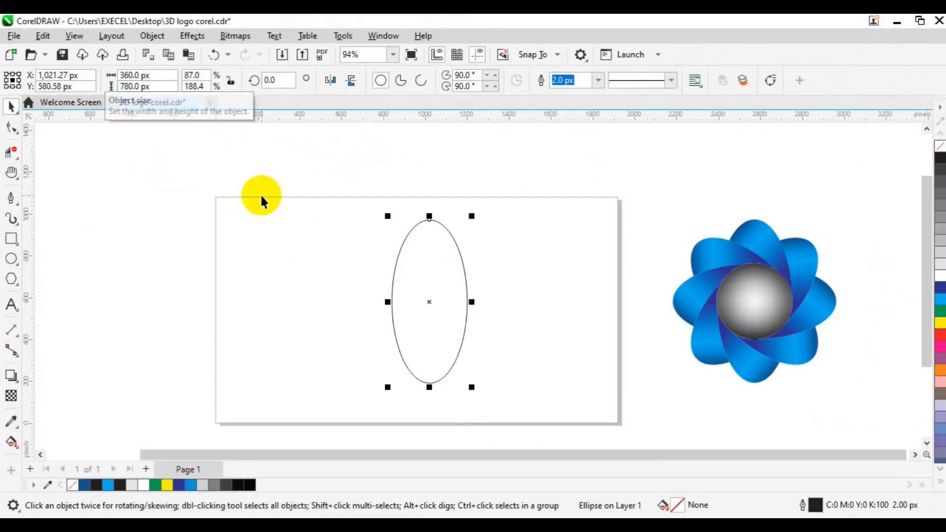
{"action": "key", "text": "p"}
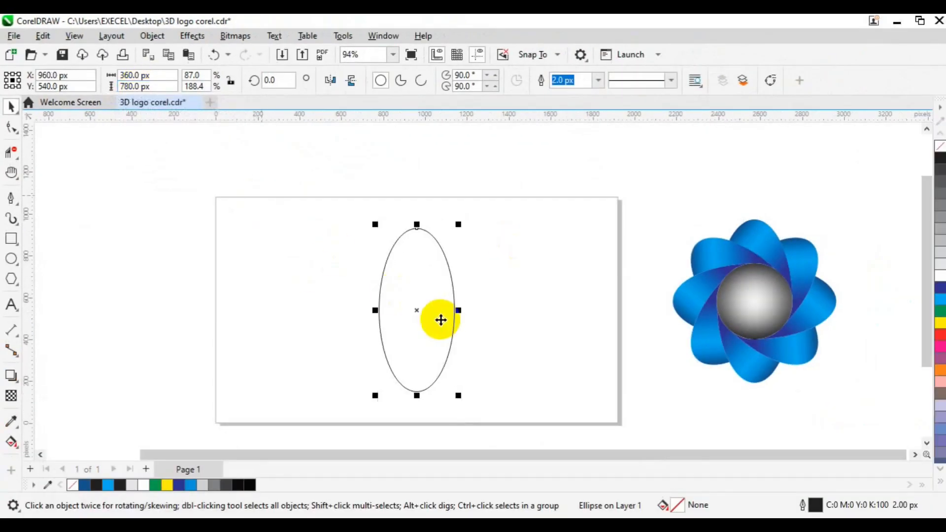
Rotate the ellipse about its centre at a 45° angle with 8 copies using the Transform rotation settings.
{"action": "left_click", "coordinate": [418, 312]}
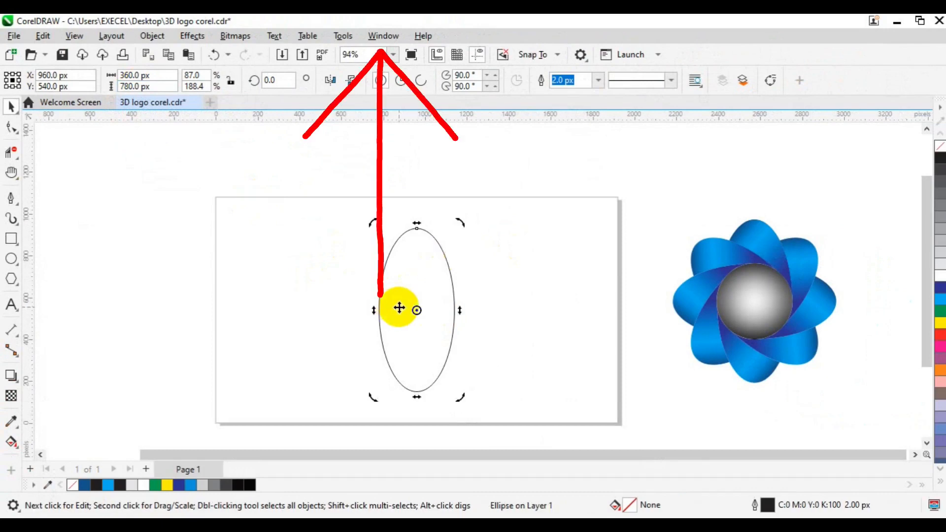
{"action": "left_click", "coordinate": [378, 42]}
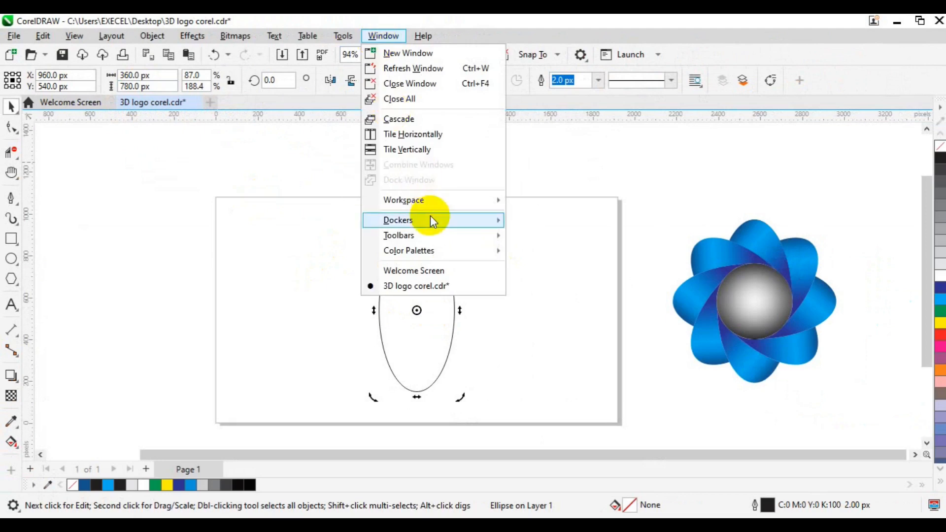
{"action": "mouse_move", "coordinate": [431, 216]}
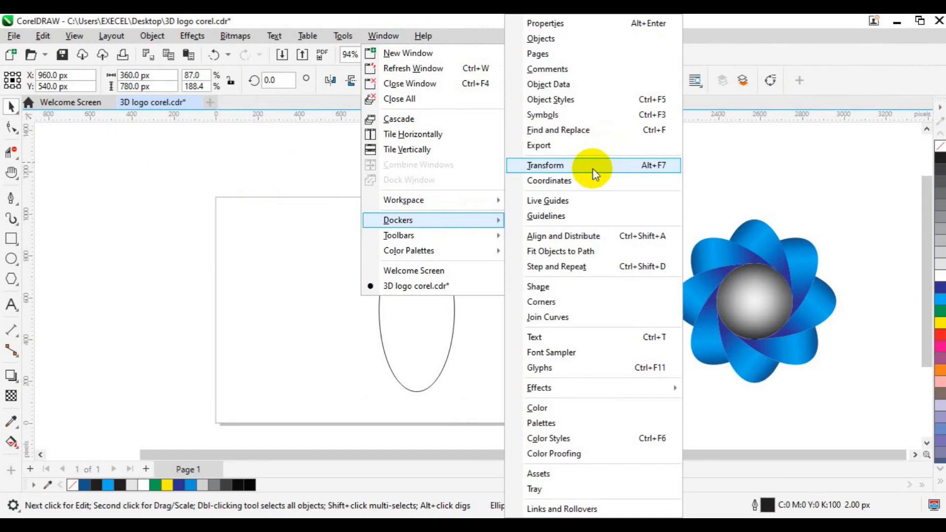
{"action": "left_click", "coordinate": [594, 170]}
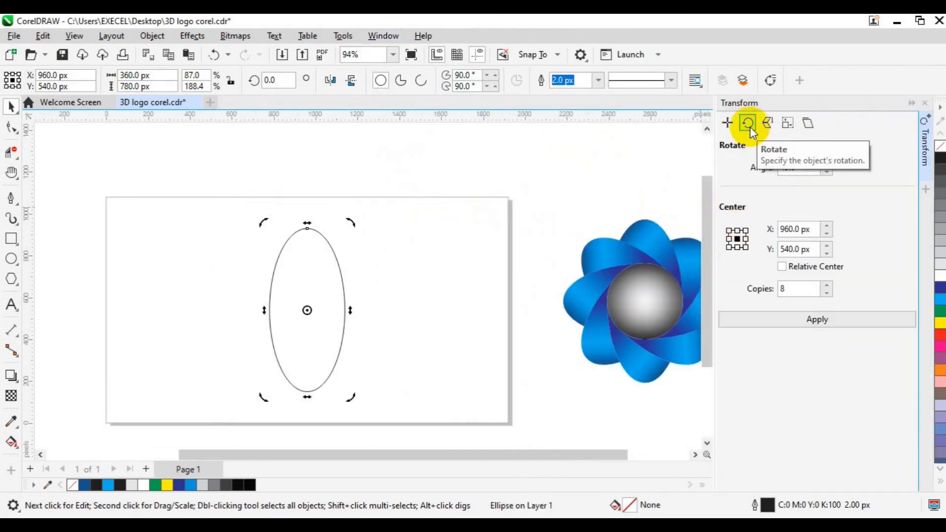
{"action": "left_click_drag", "start_coordinate": [800, 170], "coordinate": [775, 171]}
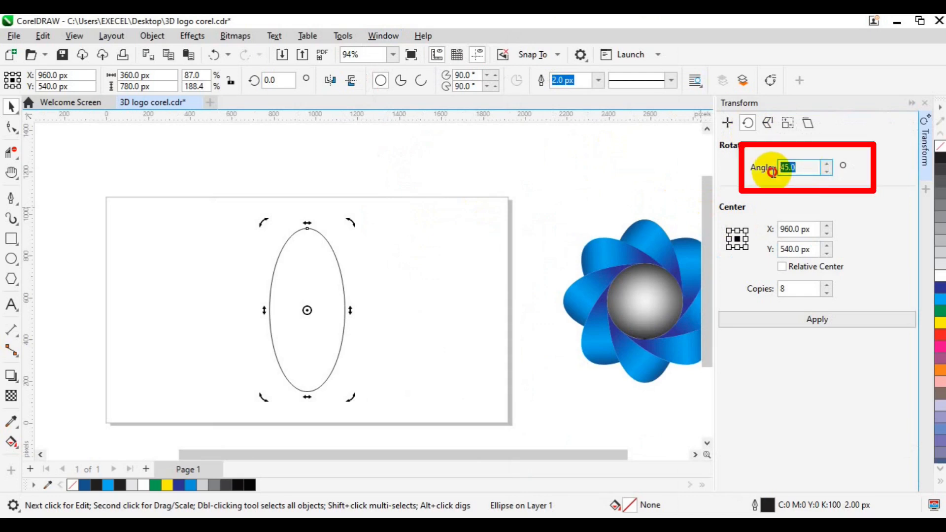
{"action": "left_click_drag", "start_coordinate": [808, 288], "coordinate": [764, 294]}
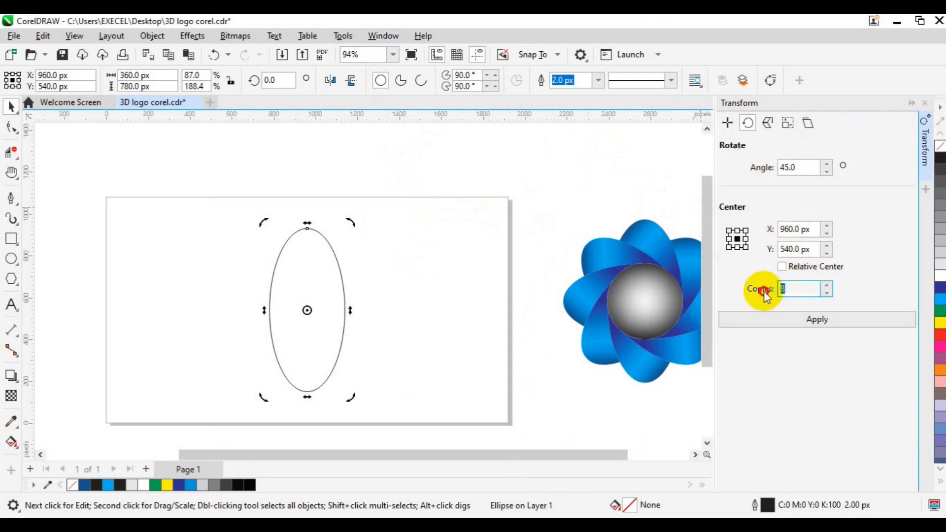
{"action": "left_click", "coordinate": [796, 320]}
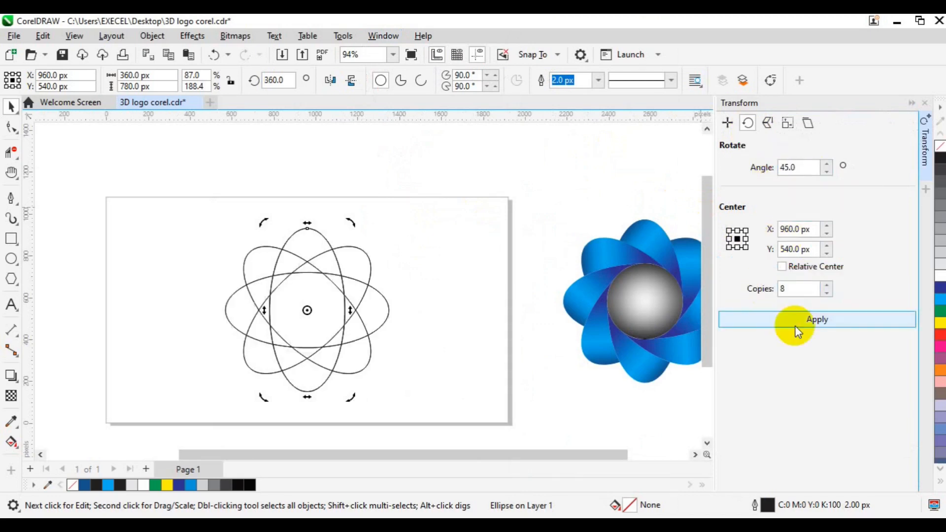
Draw a circle about 232 px in diameter from the centre of the rotated ellipses.
{"action": "left_click", "coordinate": [551, 244]}
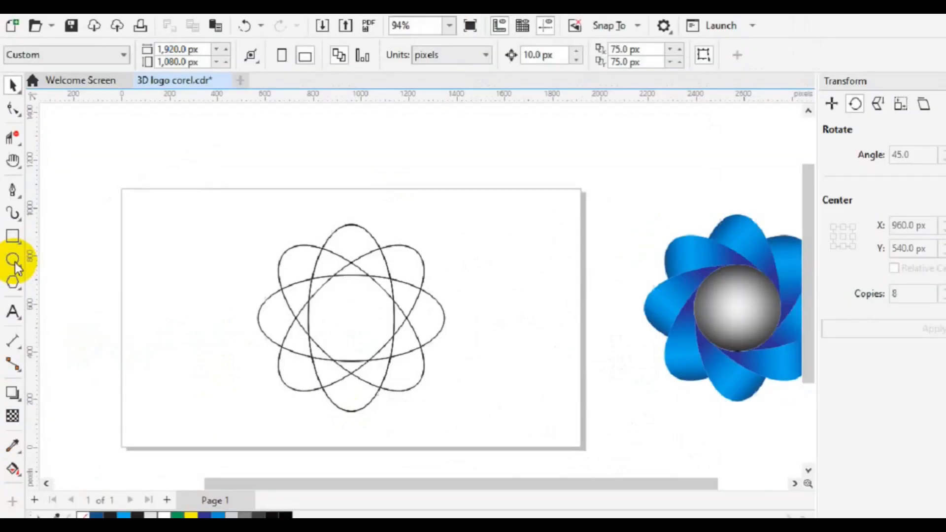
{"action": "left_click", "coordinate": [15, 263]}
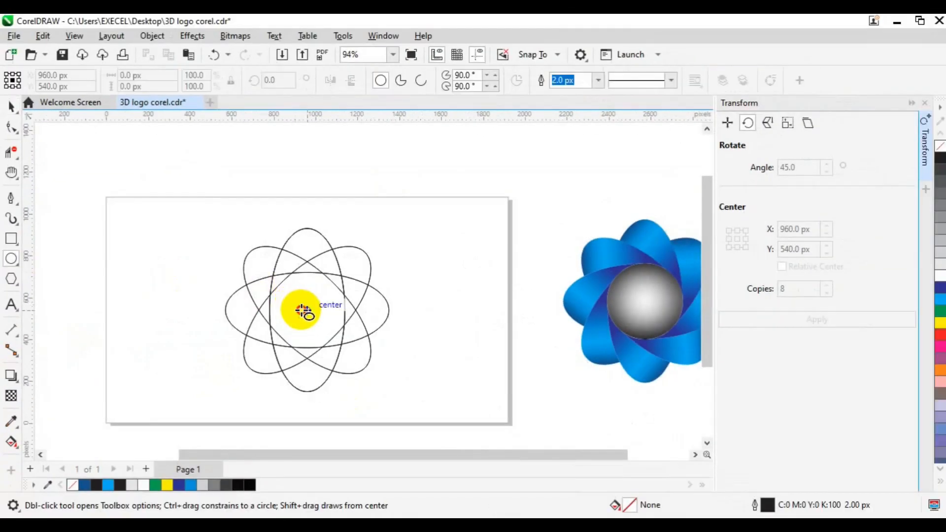
{"action": "left_click_drag", "start_coordinate": [303, 311], "coordinate": [355, 345]}
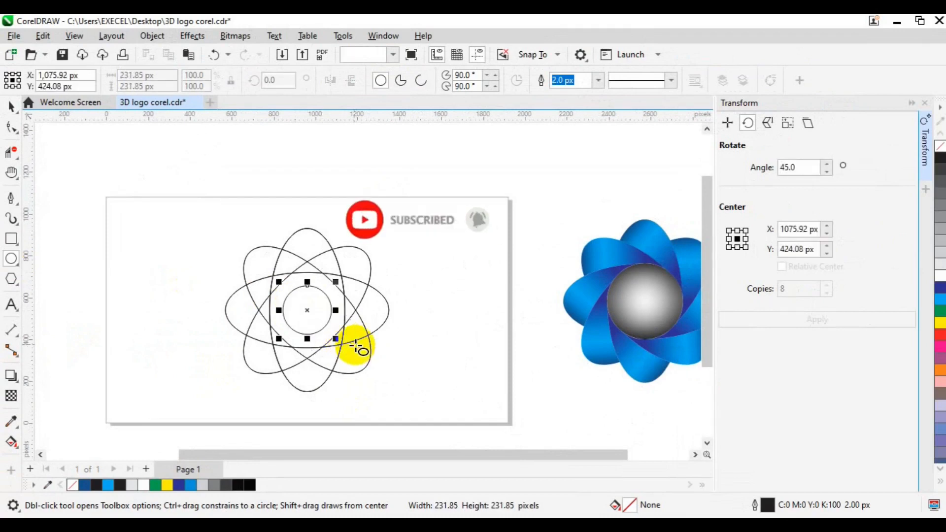
{"action": "key", "text": "space"}
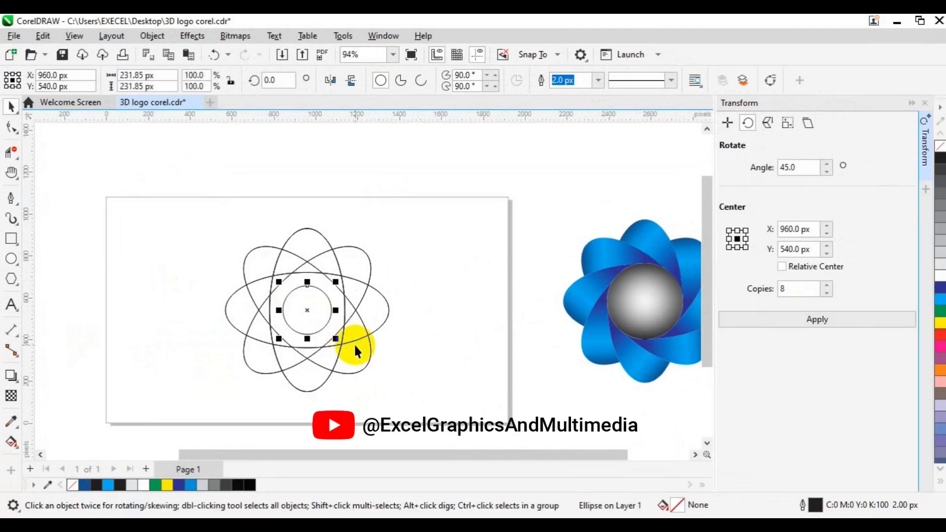
Enlarge the central circle from its centre until it touches the inner edges of the ellipses.
{"action": "scroll", "coordinate": [354, 343], "scroll_direction": "up", "scroll_amount": 3}
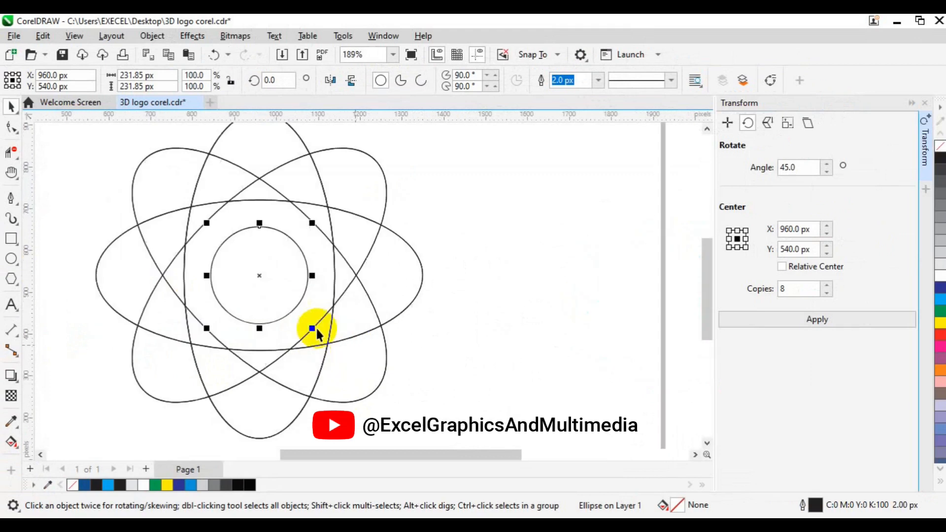
{"action": "left_click_drag", "start_coordinate": [312, 328], "coordinate": [349, 354]}
{"action": "left_click", "coordinate": [386, 280]}
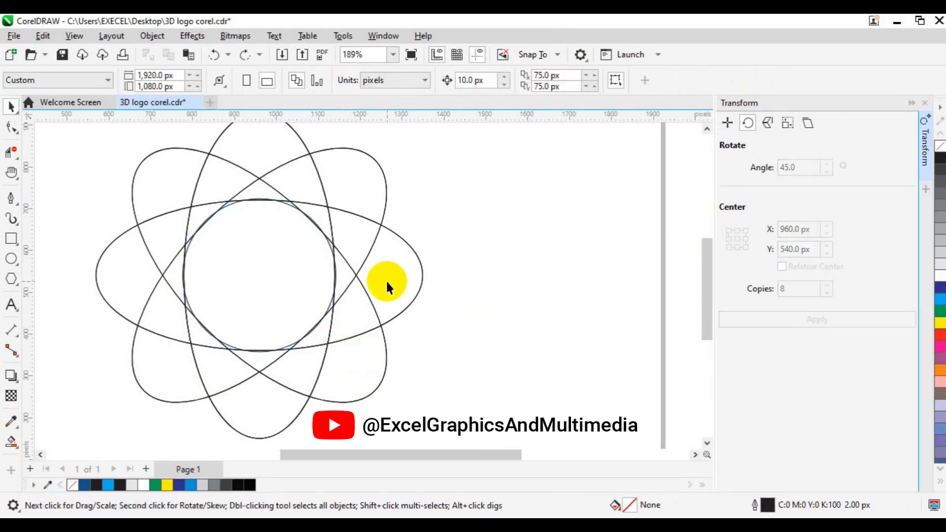
Use Smart Fill to colour the four adjoining regions of the upper petal dark blue, down to its tip beside the central circle.
{"action": "left_click", "coordinate": [19, 448]}
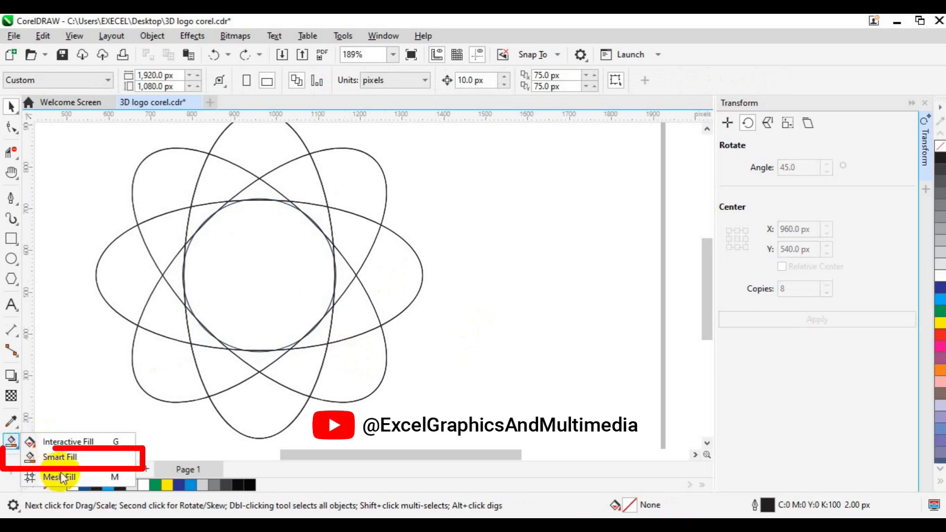
{"action": "left_click", "coordinate": [71, 457]}
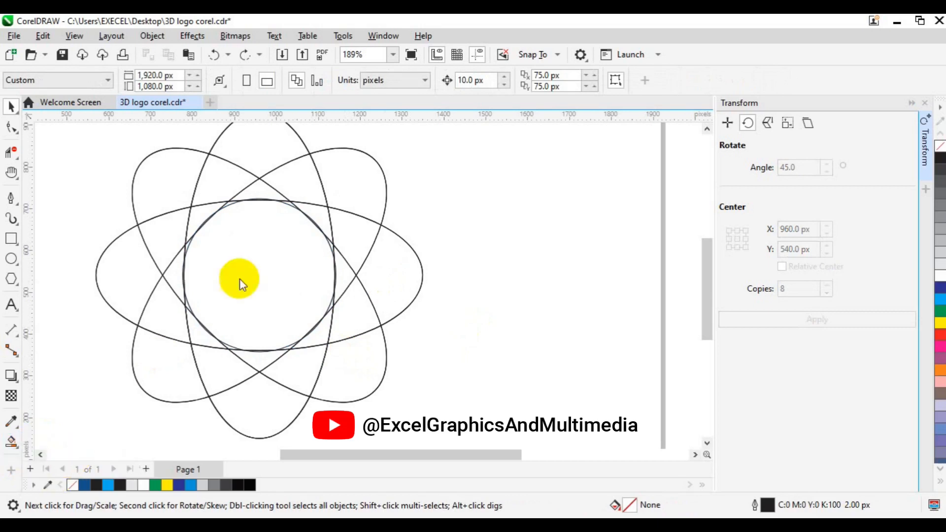
{"action": "left_click", "coordinate": [257, 158]}
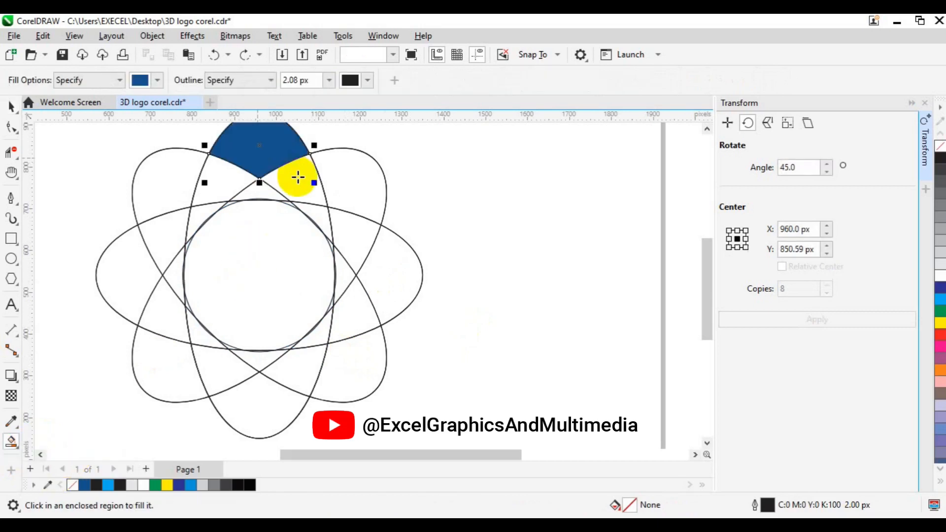
{"action": "left_click", "coordinate": [298, 177]}
{"action": "left_click", "coordinate": [315, 212]}
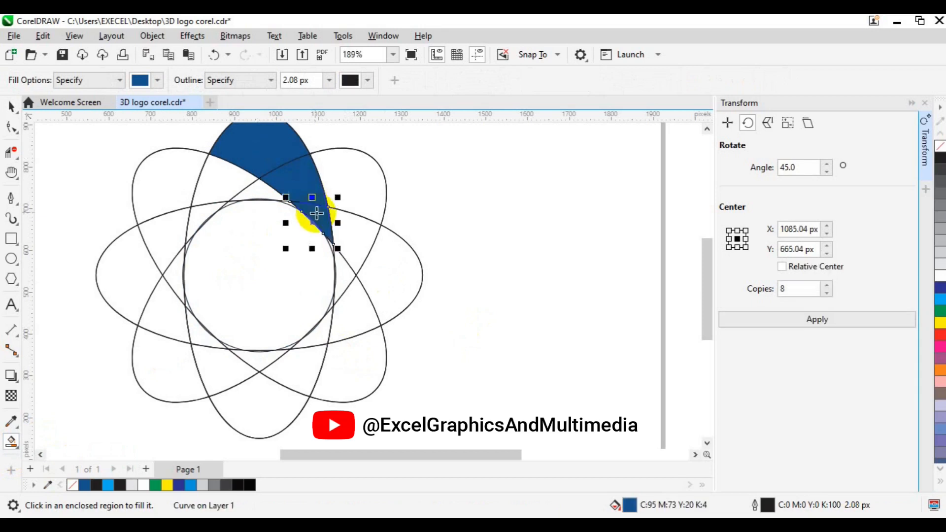
{"action": "left_click", "coordinate": [331, 242]}
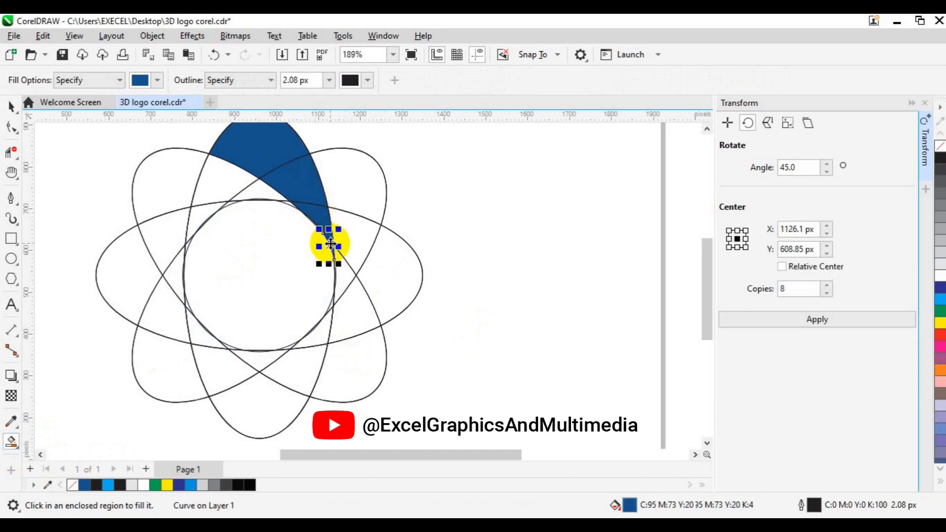
Weld the four blue petal pieces into one shape and remove its outline.
{"action": "key", "text": "space"}
{"action": "left_click", "coordinate": [302, 180]}
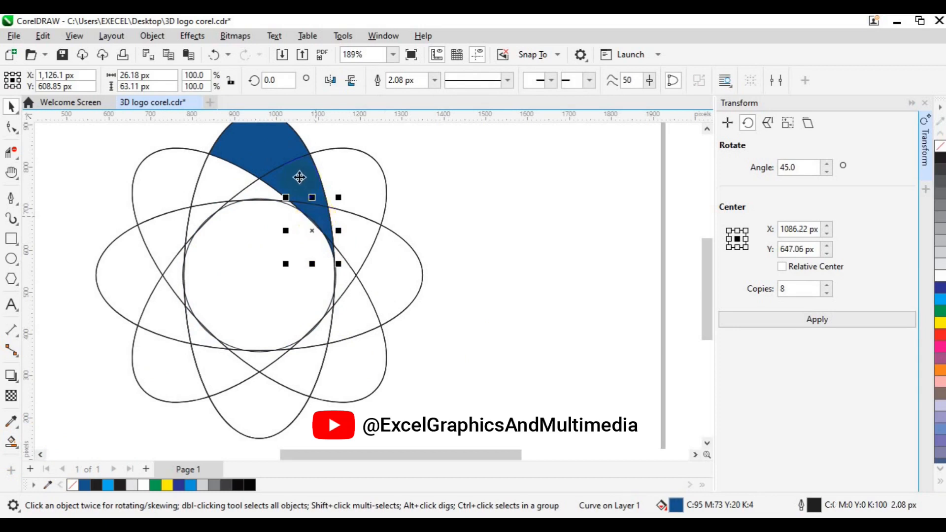
{"action": "left_click", "coordinate": [264, 137], "text": "shift"}
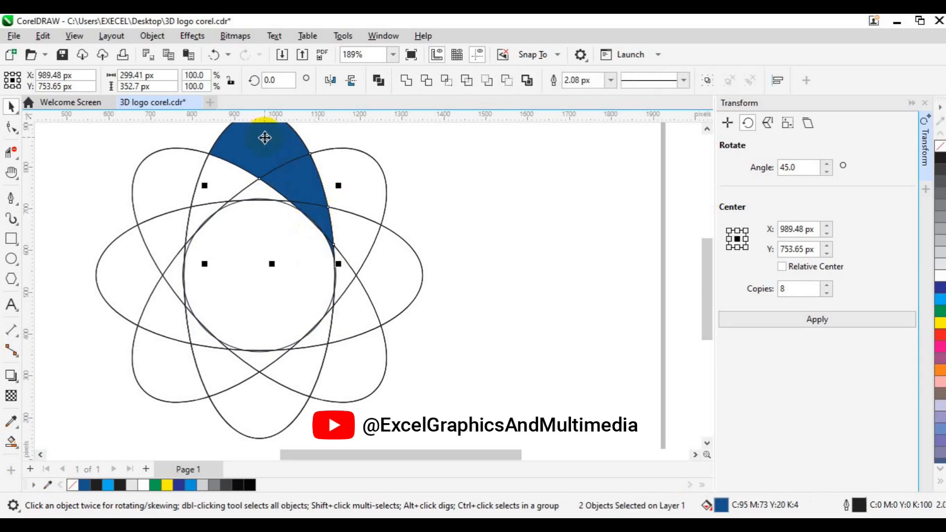
{"action": "left_click", "coordinate": [407, 84]}
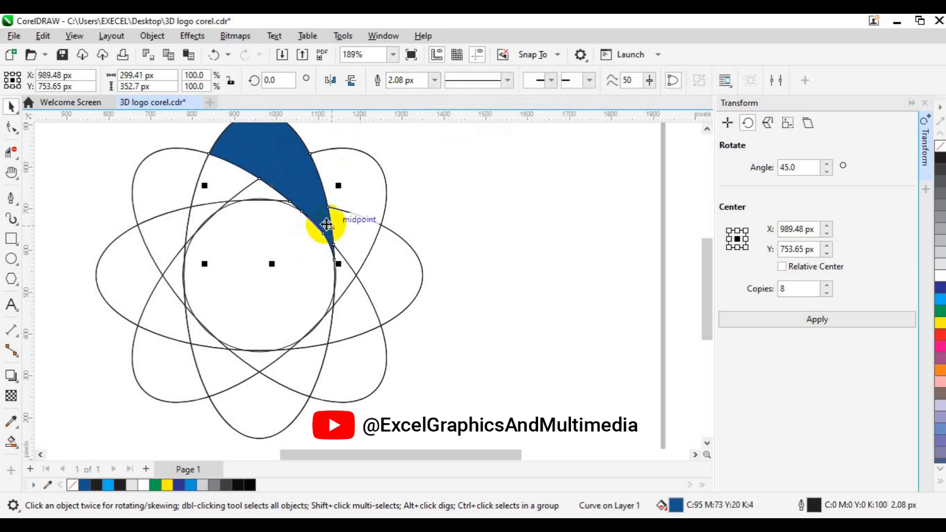
{"action": "right_click", "coordinate": [72, 484]}
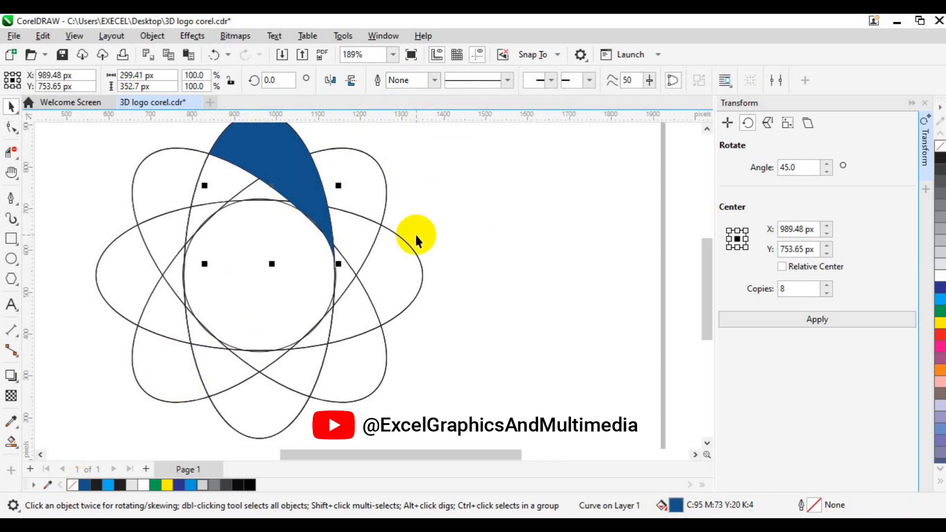
{"action": "scroll", "coordinate": [414, 232], "scroll_direction": "down", "scroll_amount": 2}
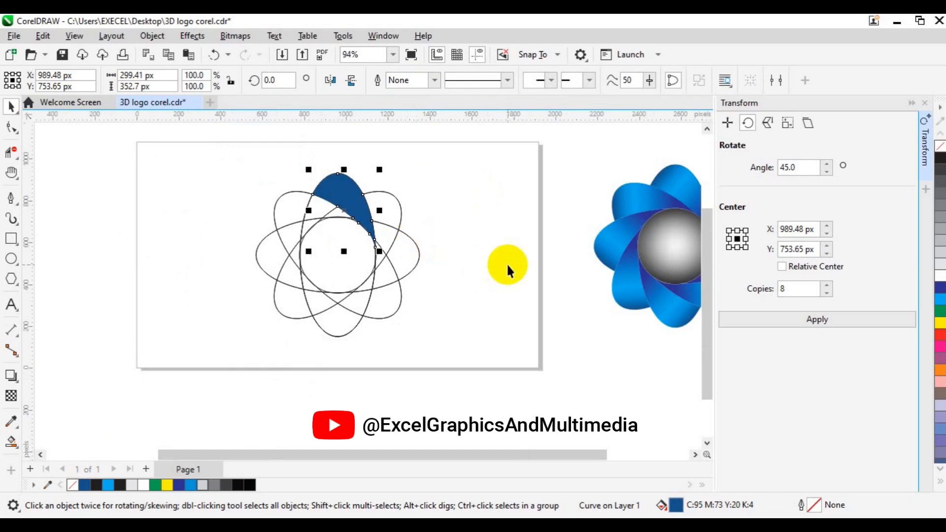
{"action": "key", "text": "Escape"}
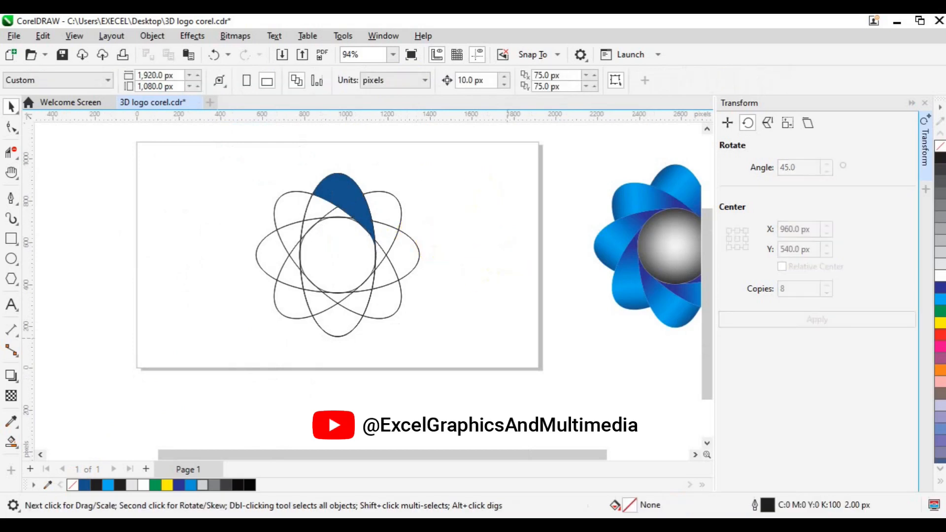
Copy the gradient fill from the reference flower's upper petal onto the dark blue petal with the Interactive Fill tool.
{"action": "left_click", "coordinate": [11, 443]}
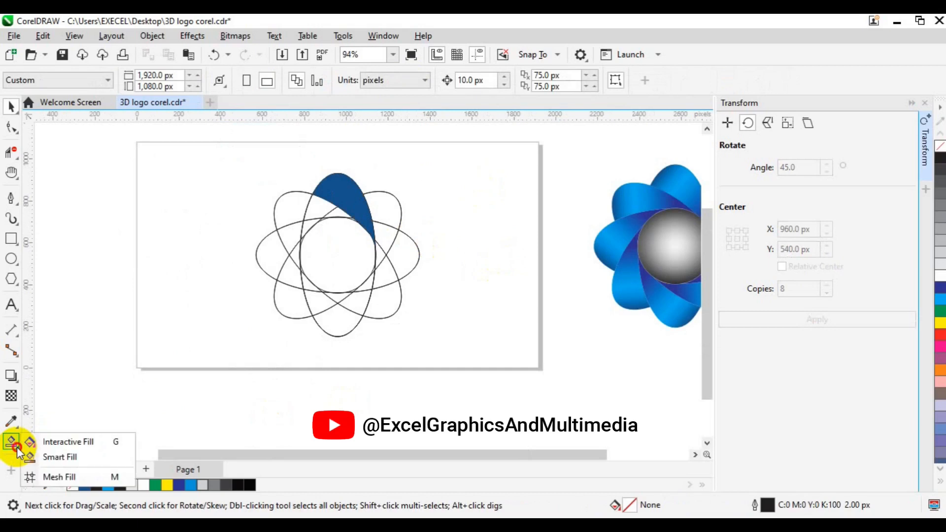
{"action": "left_click", "coordinate": [59, 443]}
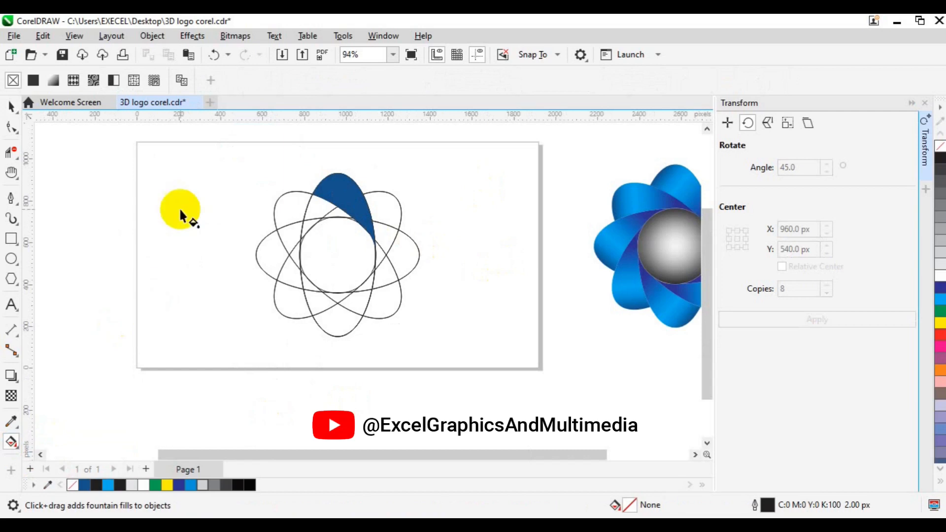
{"action": "left_click", "coordinate": [186, 85]}
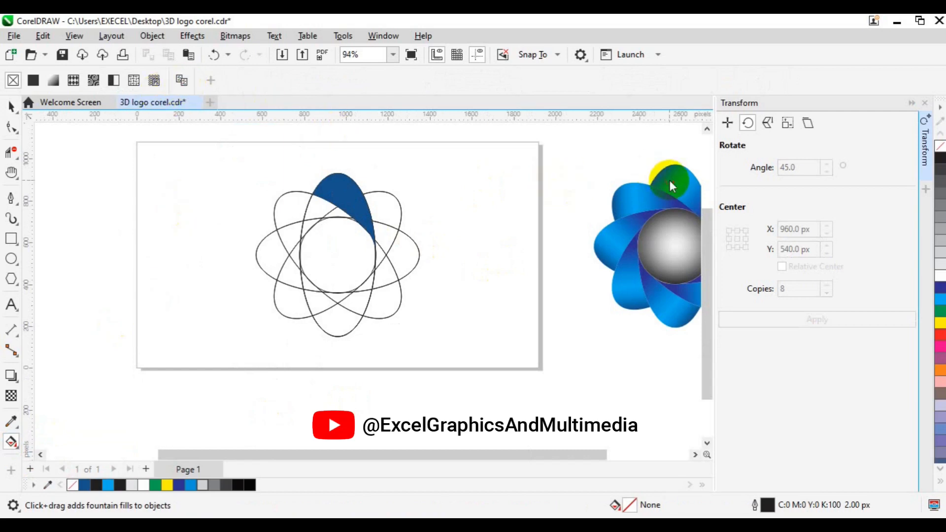
{"action": "left_click", "coordinate": [669, 181]}
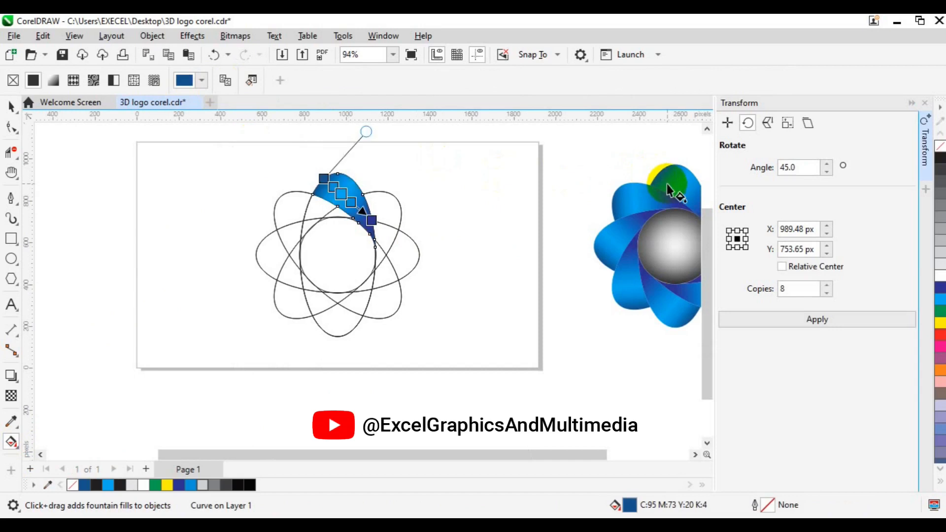
{"action": "key", "text": "space"}
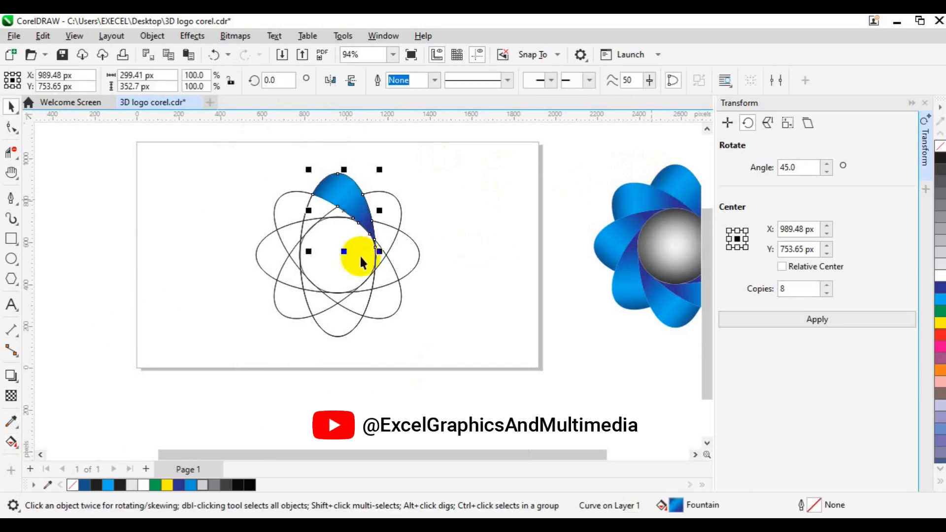
Delete the stacked construction ellipses that slant from upper left to lower right.
{"action": "left_click", "coordinate": [356, 312]}
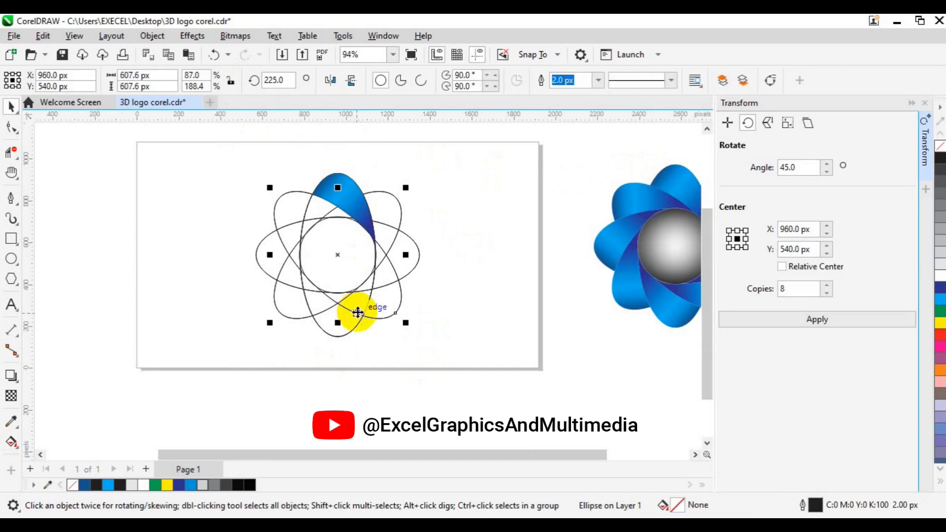
{"action": "key", "text": "Delete"}
{"action": "left_click", "coordinate": [359, 314]}
{"action": "key", "text": "Delete"}
{"action": "left_click", "coordinate": [358, 313]}
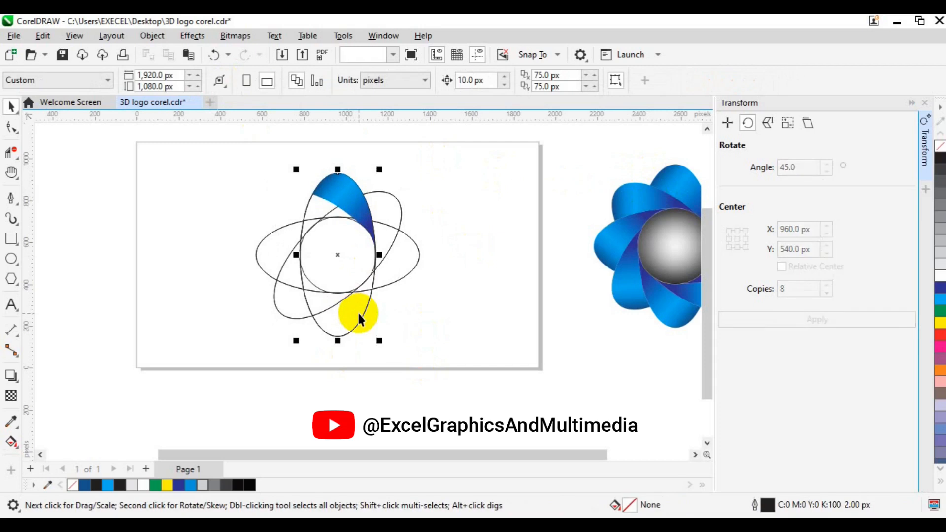
Delete the horizontal construction ellipses, undoing any extra deletion made along the way.
{"action": "left_click", "coordinate": [389, 277]}
{"action": "key", "text": "Delete"}
{"action": "left_click", "coordinate": [370, 274]}
{"action": "key", "text": "Delete"}
{"action": "key", "text": "ctrl+z"}
{"action": "left_click", "coordinate": [386, 230]}
{"action": "left_click", "coordinate": [379, 282]}
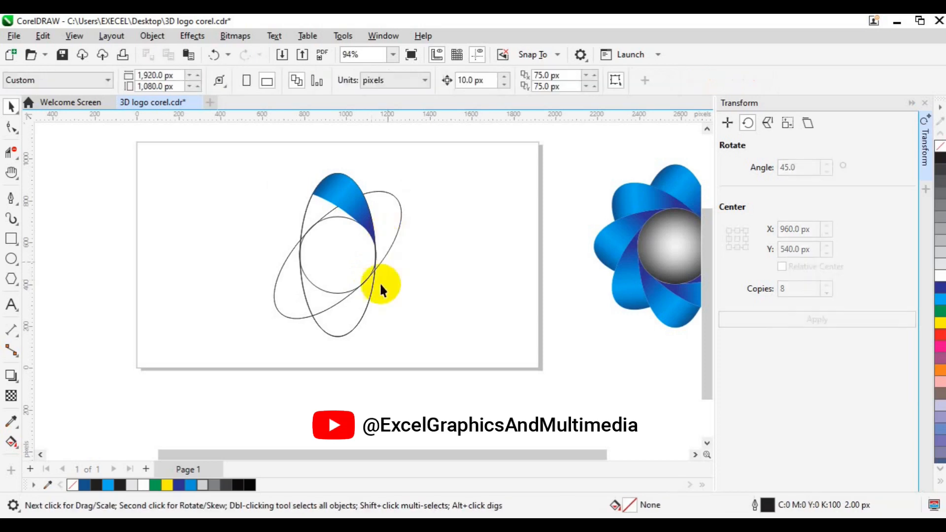
Delete the remaining slanted and upright ellipses, keeping only the gradient petal and the central circle.
{"action": "left_click", "coordinate": [364, 309]}
{"action": "key", "text": "Delete"}
{"action": "left_click", "coordinate": [393, 237]}
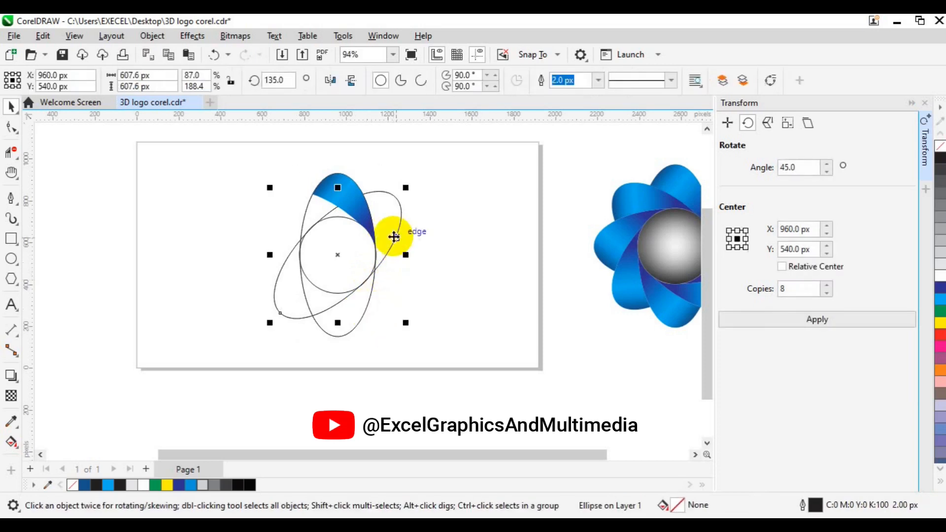
{"action": "key", "text": "Delete"}
{"action": "left_click", "coordinate": [368, 308]}
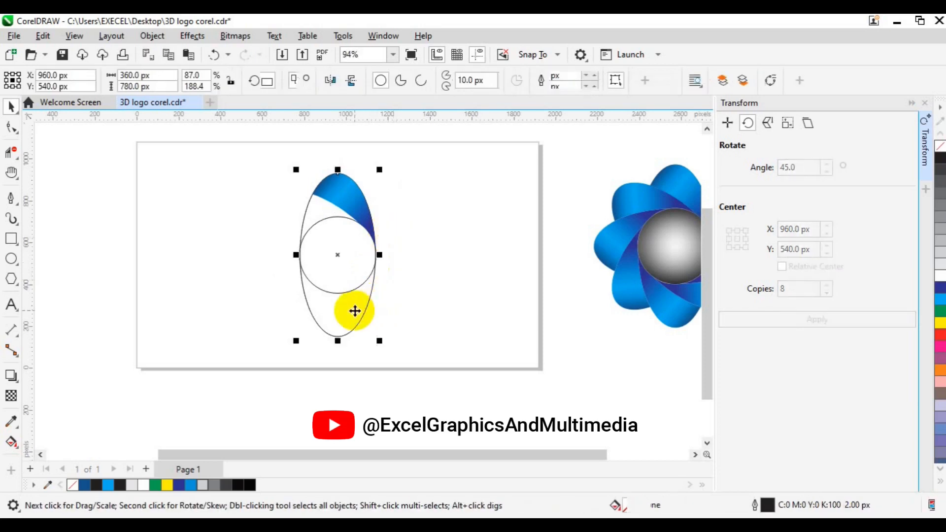
{"action": "key", "text": "Delete"}
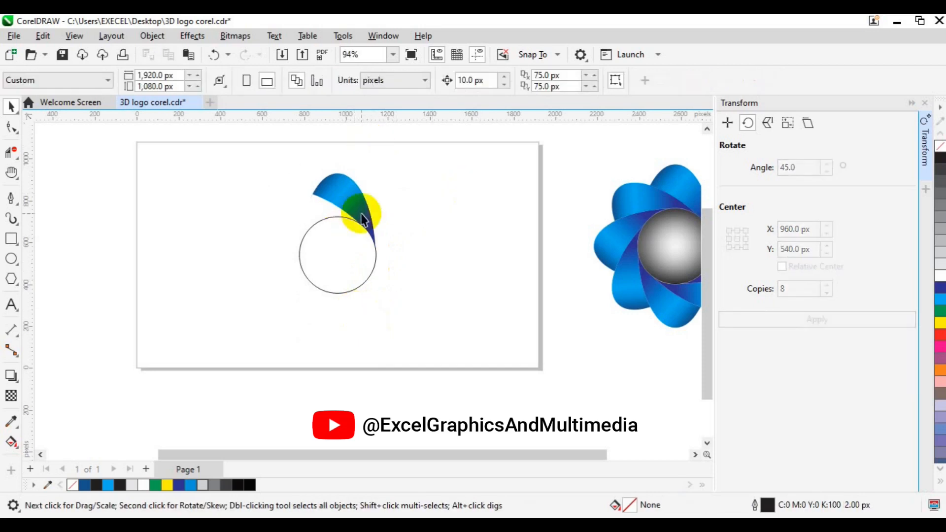
Move the gradient petal's rotation centre down to the centre of the circle.
{"action": "left_click", "coordinate": [356, 203]}
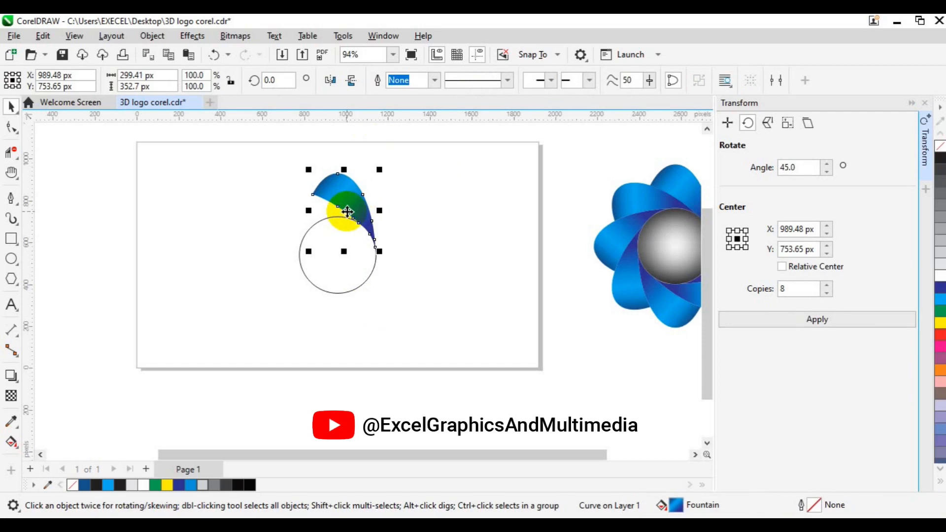
{"action": "left_click", "coordinate": [342, 210]}
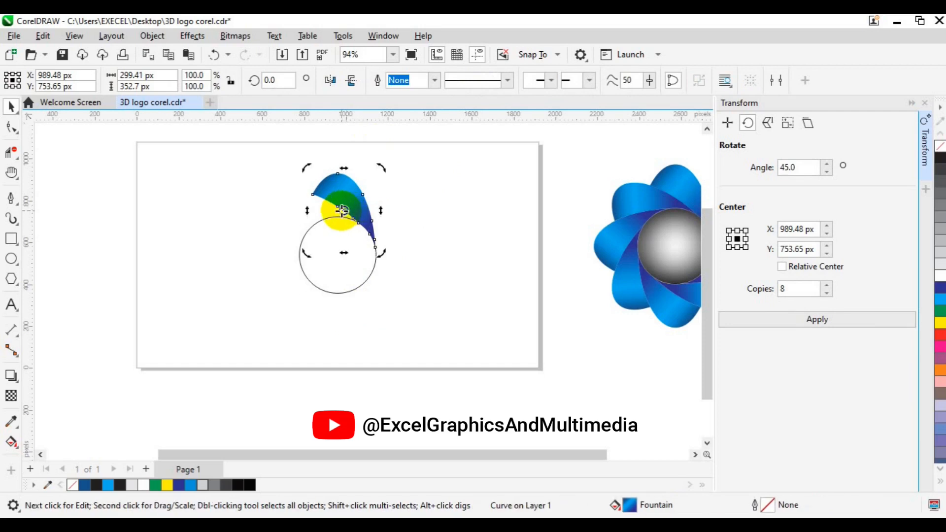
{"action": "left_click_drag", "start_coordinate": [342, 209], "coordinate": [339, 255]}
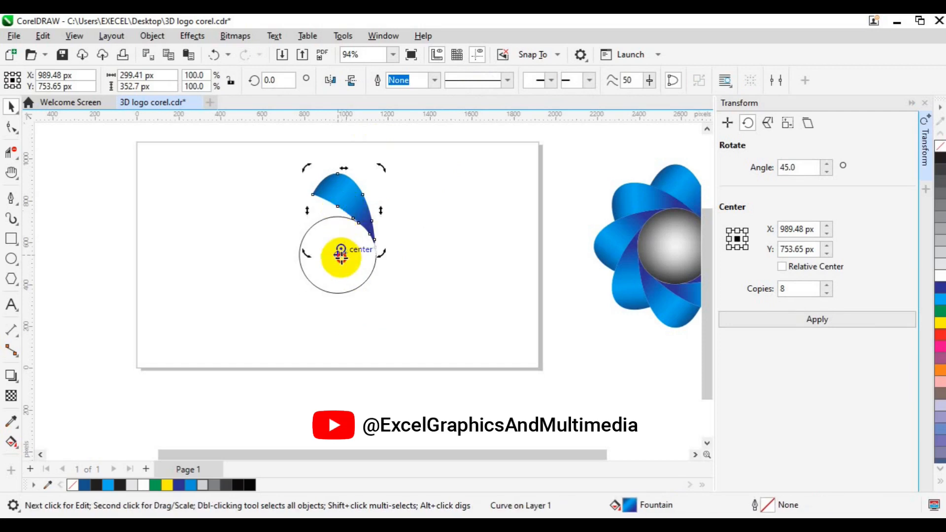
{"action": "key", "text": "g"}
{"action": "key", "text": "space"}
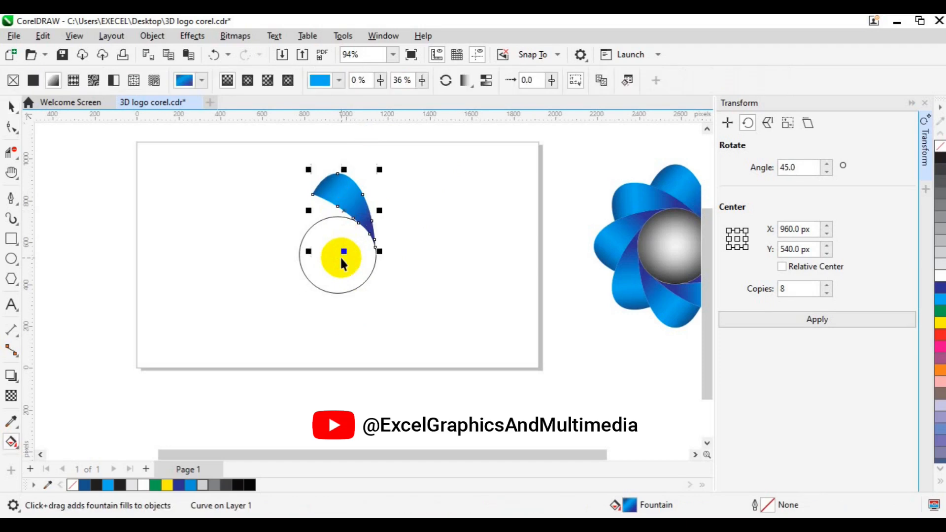
Place a horizontal and a vertical guideline through the centre of the circle.
{"action": "left_click", "coordinate": [343, 278]}
{"action": "left_click", "coordinate": [343, 277]}
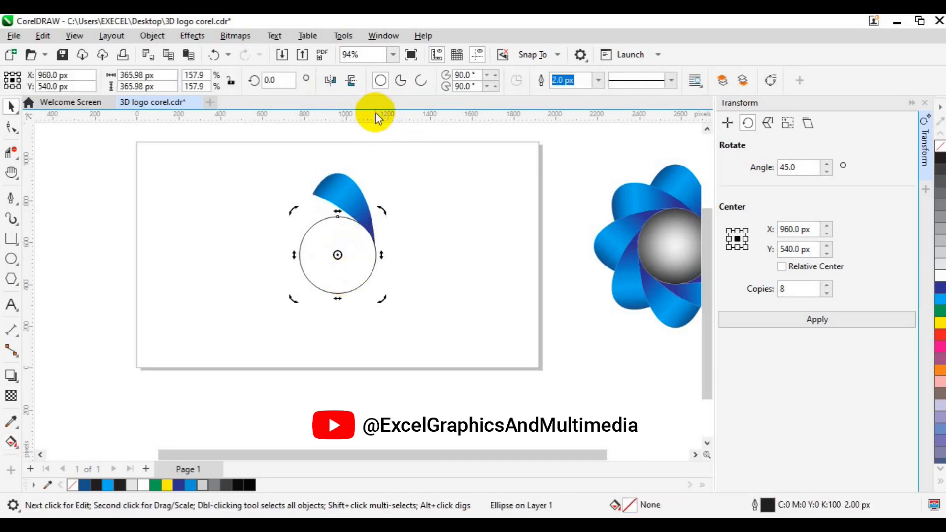
{"action": "left_click_drag", "start_coordinate": [376, 113], "coordinate": [380, 254]}
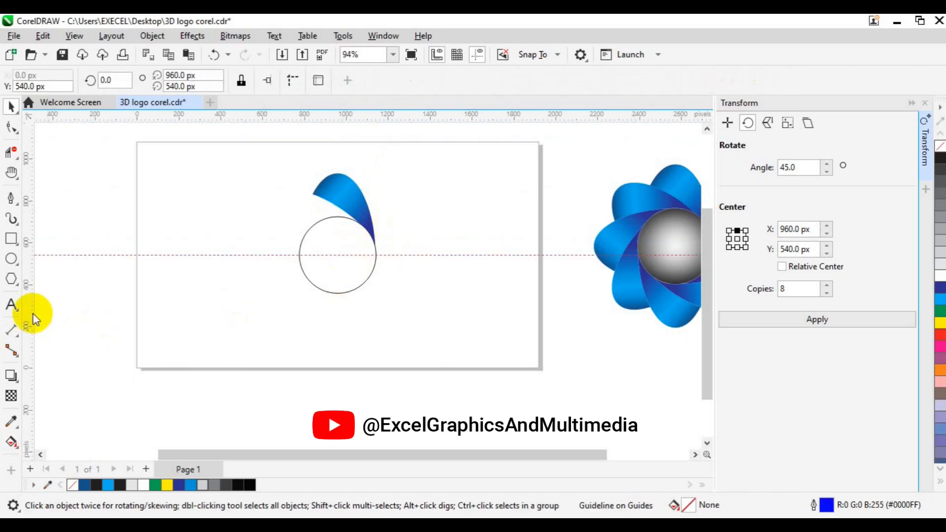
{"action": "left_click", "coordinate": [319, 271]}
{"action": "left_click", "coordinate": [319, 271]}
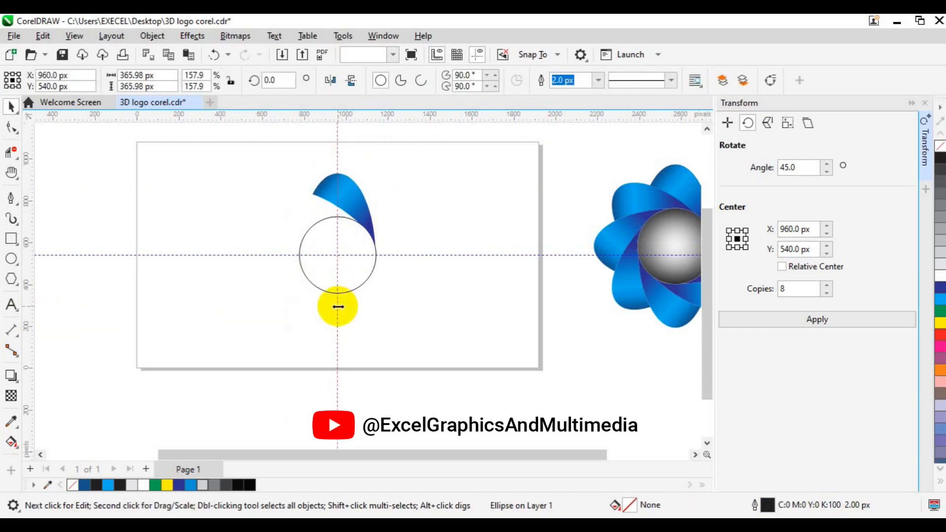
Snap the petal's rotation centre to the intersection of the guidelines in the circle.
{"action": "left_click", "coordinate": [348, 205]}
{"action": "left_click", "coordinate": [348, 205]}
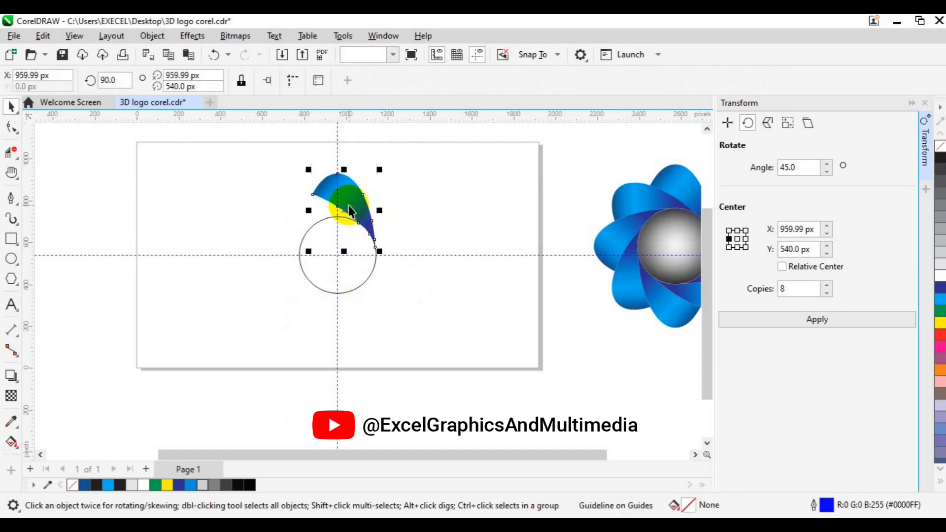
{"action": "left_click", "coordinate": [348, 205]}
{"action": "left_click_drag", "start_coordinate": [344, 206], "coordinate": [343, 262]}
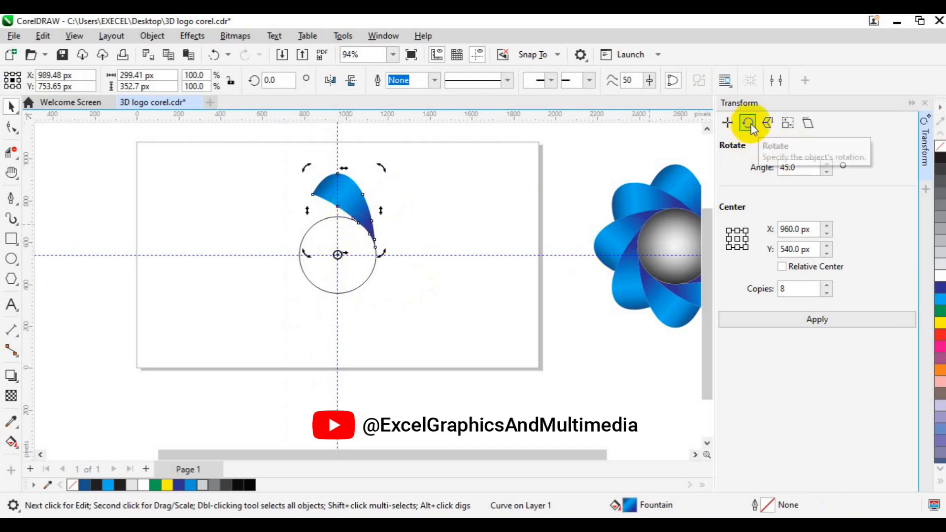
Rotate the petal around the circle's centre by 45 degrees with 8 copies.
{"action": "left_click_drag", "start_coordinate": [813, 167], "coordinate": [772, 172]}
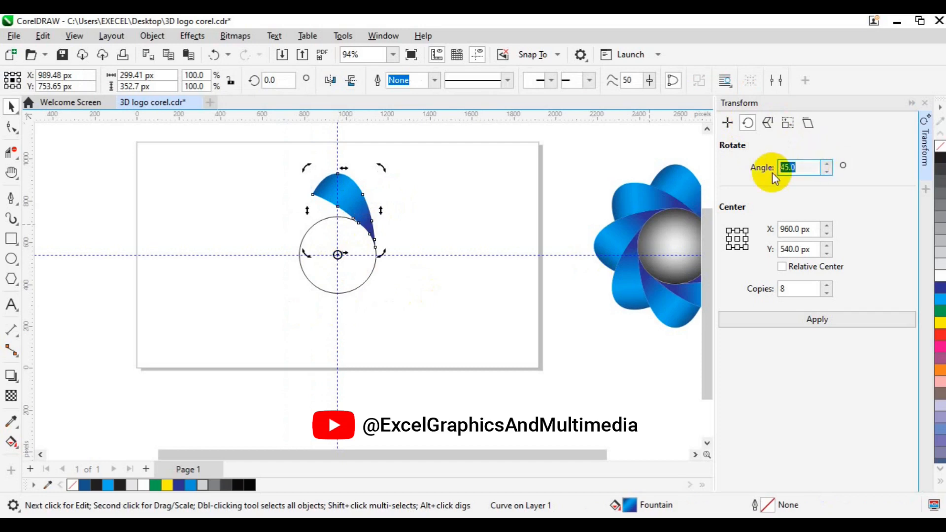
{"action": "left_click_drag", "start_coordinate": [795, 288], "coordinate": [762, 293]}
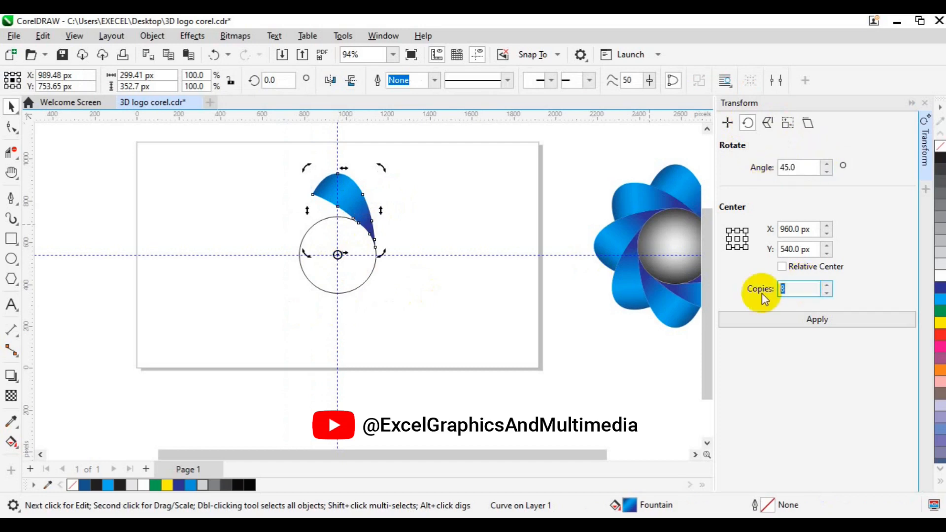
{"action": "left_click", "coordinate": [782, 324]}
{"action": "left_click", "coordinate": [583, 408]}
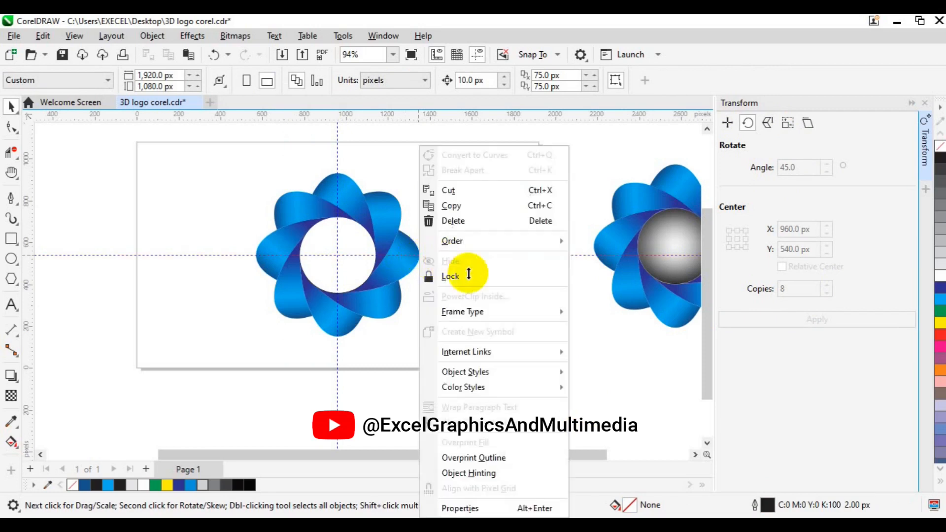
Delete the horizontal and vertical guidelines crossing the flower.
{"action": "left_click", "coordinate": [465, 222]}
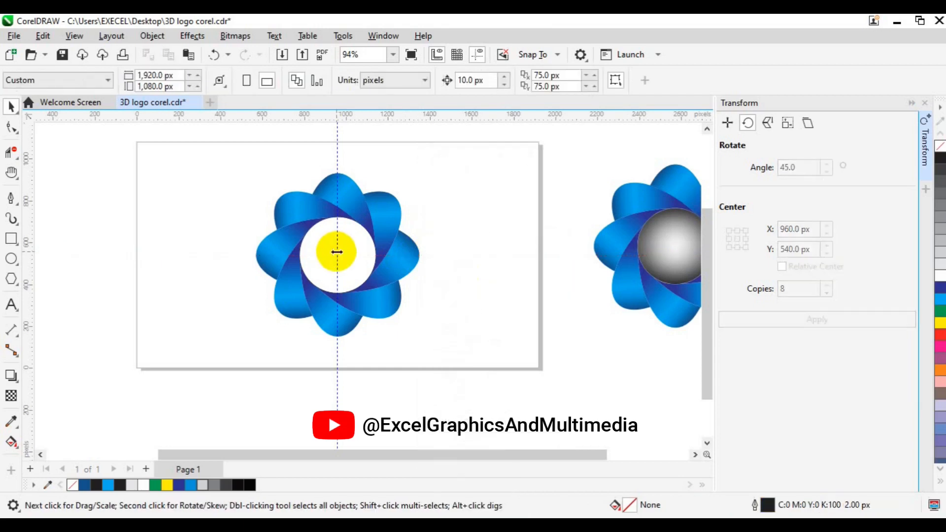
{"action": "right_click", "coordinate": [337, 252]}
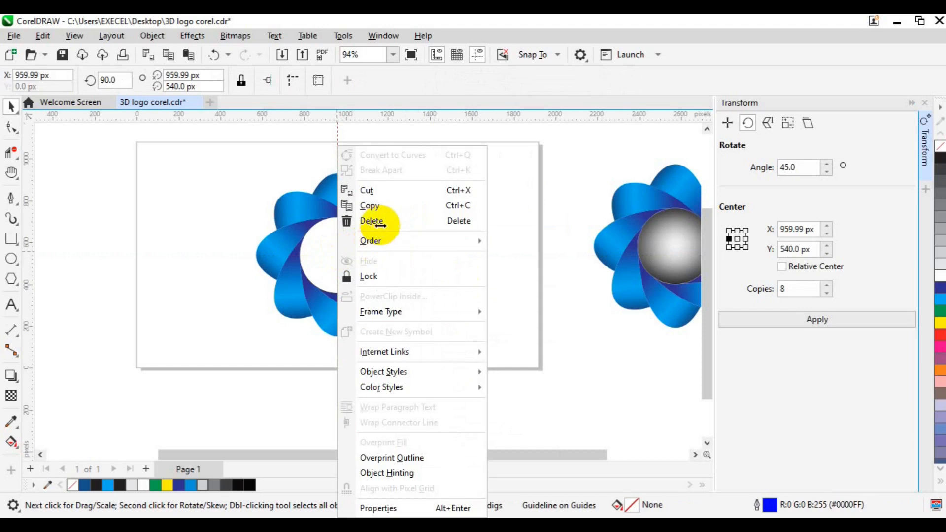
{"action": "left_click", "coordinate": [379, 222]}
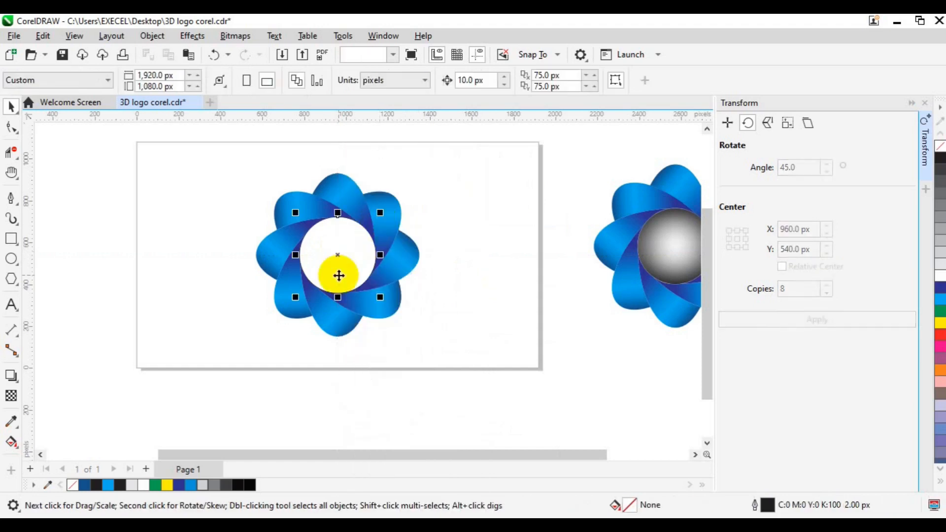
Fill the central circle with 20% Black and remove its outline.
{"action": "left_click", "coordinate": [338, 276]}
{"action": "left_click", "coordinate": [204, 486]}
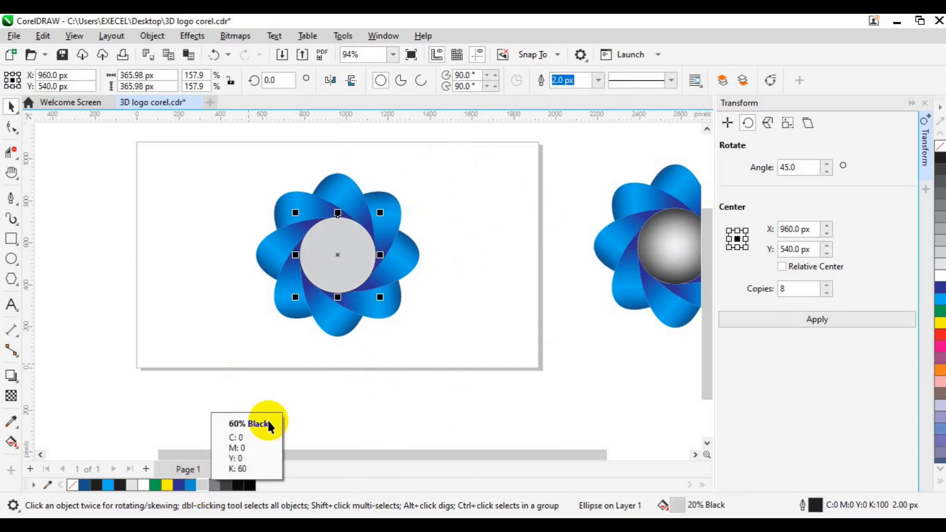
{"action": "right_click", "coordinate": [74, 486]}
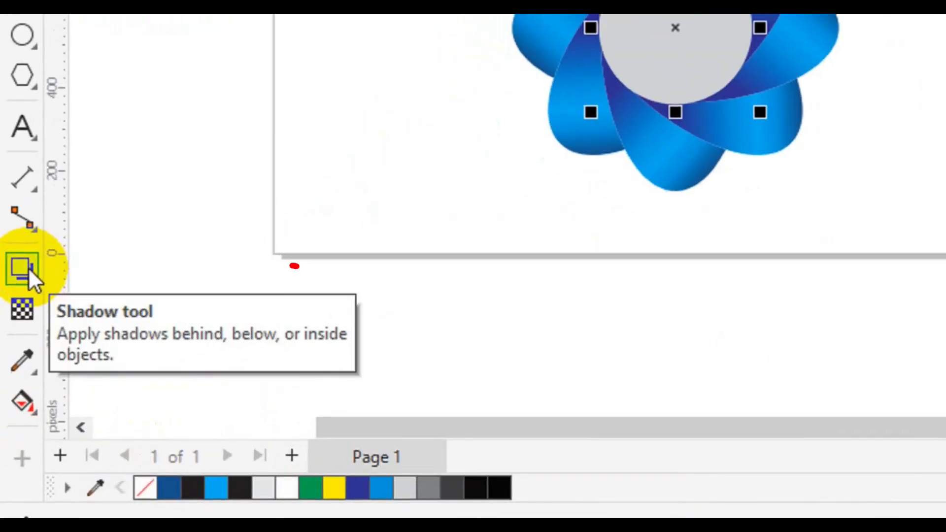
Apply the Large Glow shadow preset to the central circle and change it to an inner shadow.
{"action": "left_click", "coordinate": [19, 340]}
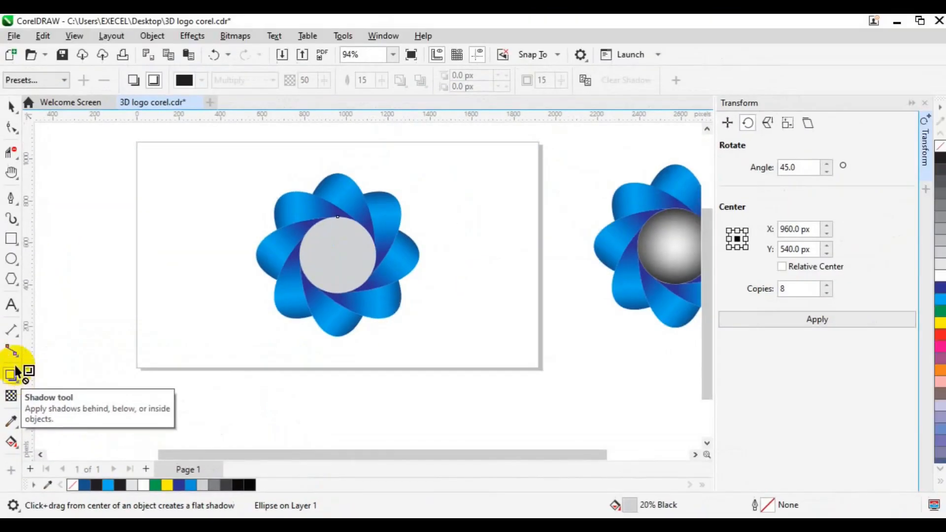
{"action": "left_click", "coordinate": [64, 81]}
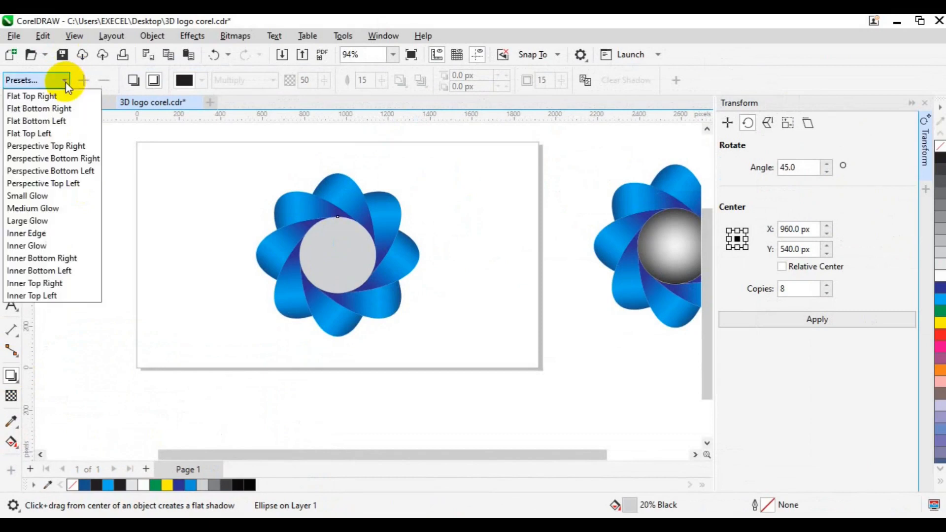
{"action": "left_click", "coordinate": [48, 223]}
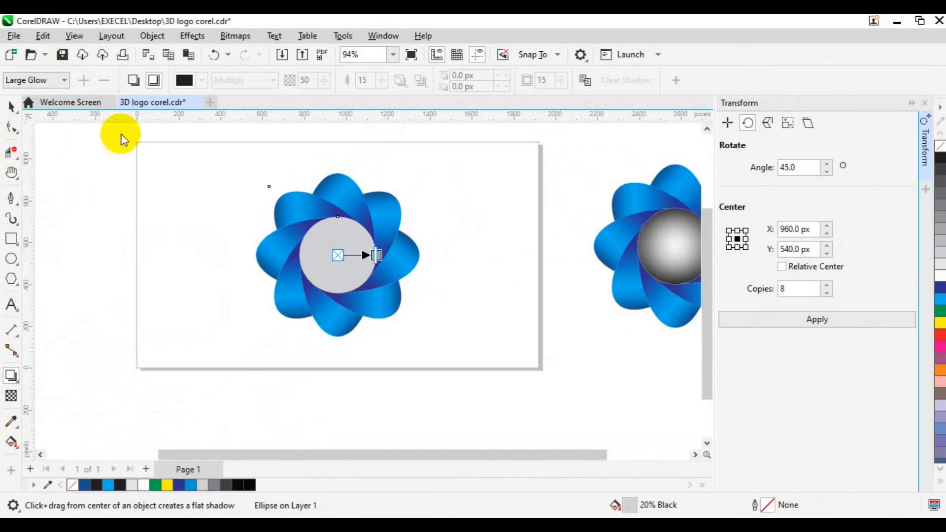
{"action": "left_click", "coordinate": [155, 81]}
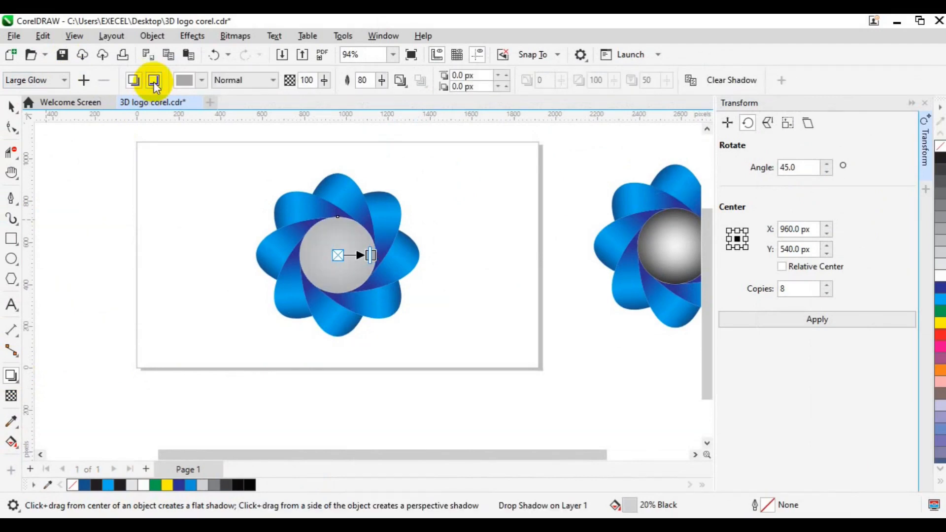
Set the circle's inner shadow colour to black, sampled from the last swatch of the document palette.
{"action": "left_click", "coordinate": [202, 80]}
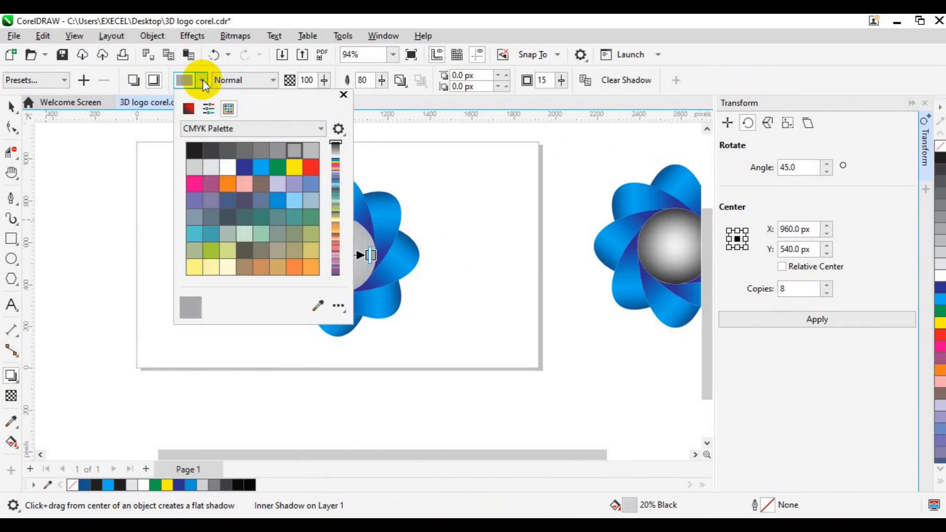
{"action": "left_click", "coordinate": [318, 307]}
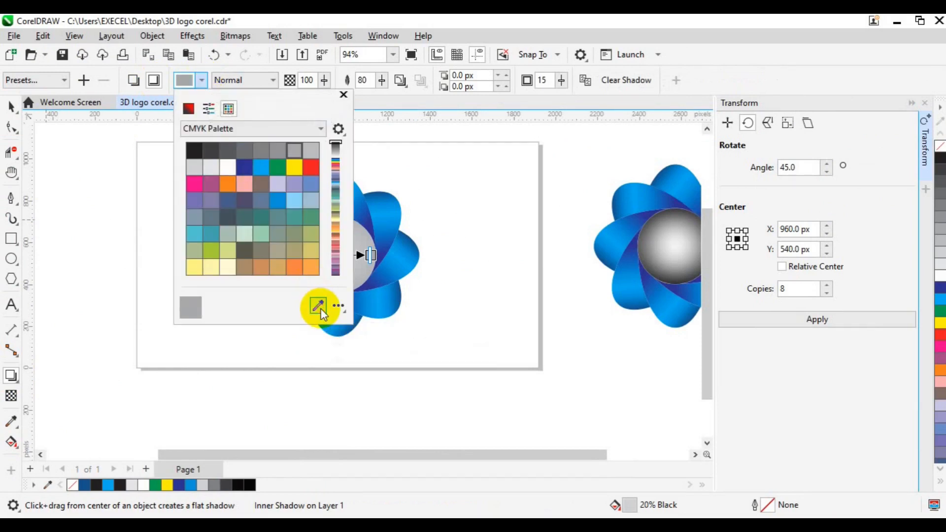
{"action": "left_click", "coordinate": [251, 485]}
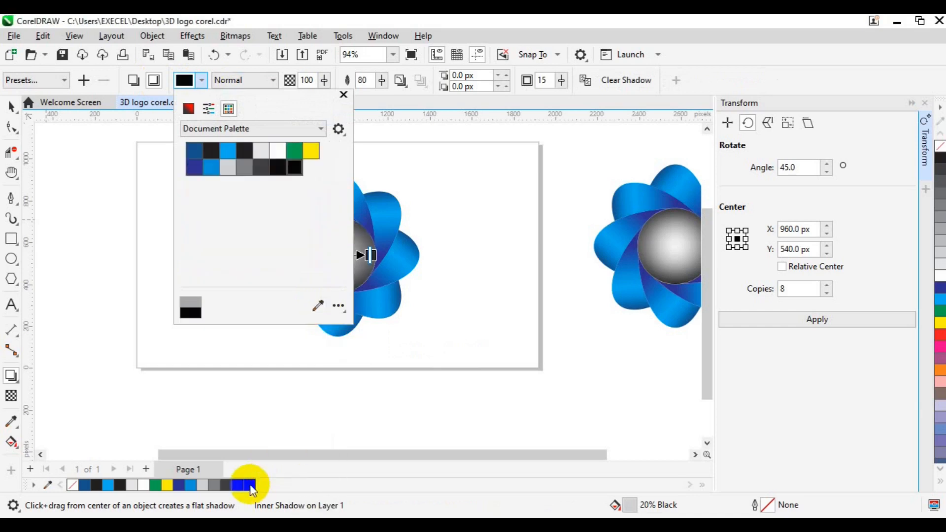
Set the feathering of the central circle's inner shadow to 70.
{"action": "left_click", "coordinate": [365, 82]}
{"action": "left_click_drag", "start_coordinate": [367, 80], "coordinate": [350, 81]}
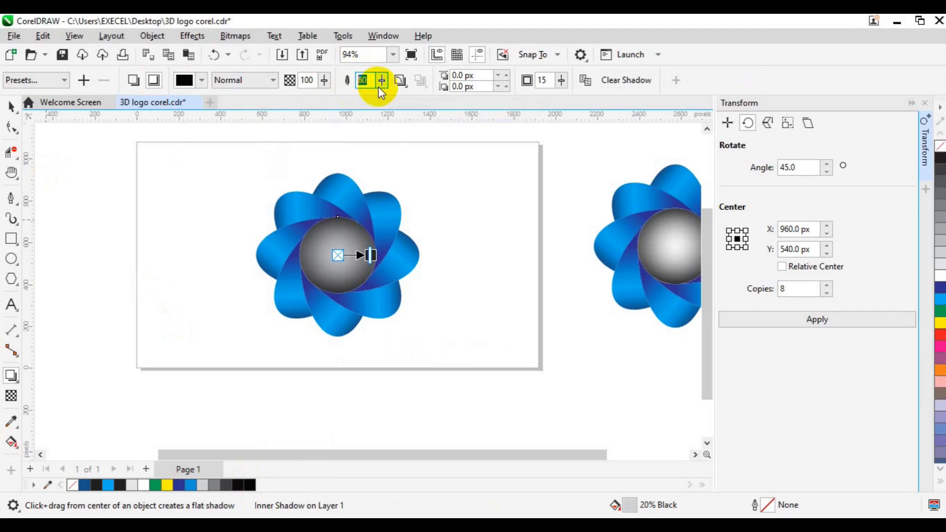
{"action": "type", "text": "7"}
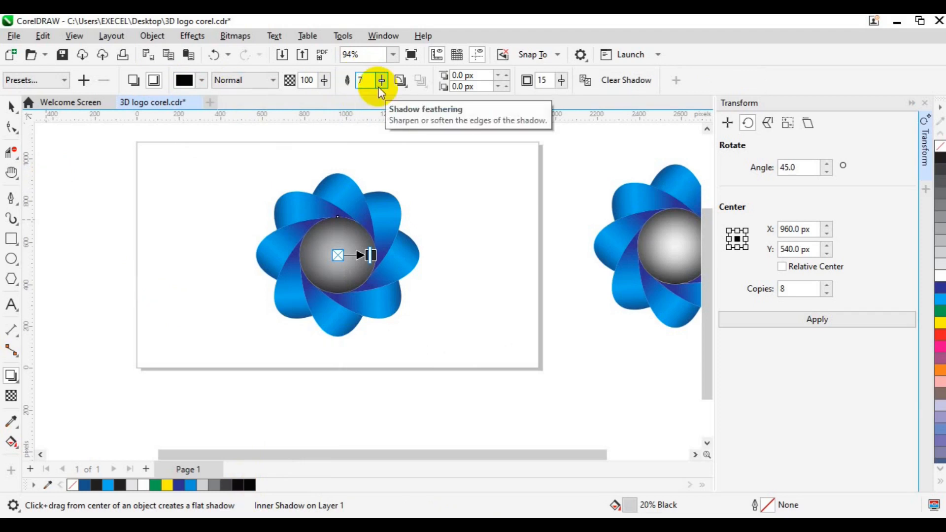
{"action": "type", "text": "0"}
{"action": "key", "text": "Return"}
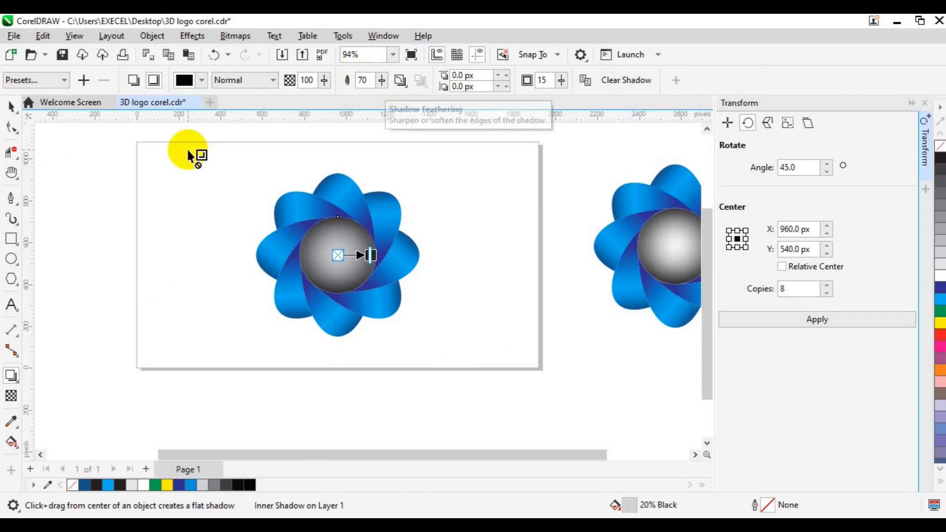
Group all the petals of the flower on the page together with its shaded central circle.
{"action": "left_click", "coordinate": [11, 106]}
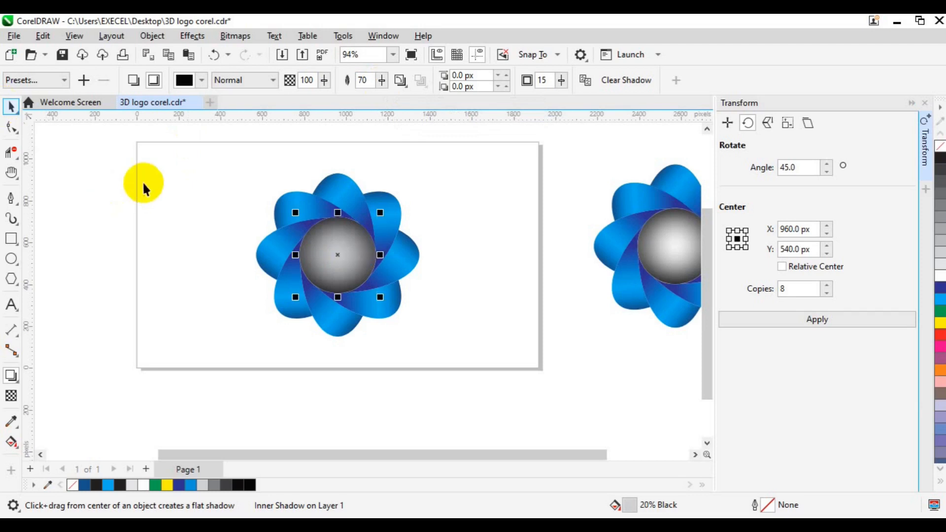
{"action": "left_click_drag", "start_coordinate": [115, 142], "coordinate": [496, 364]}
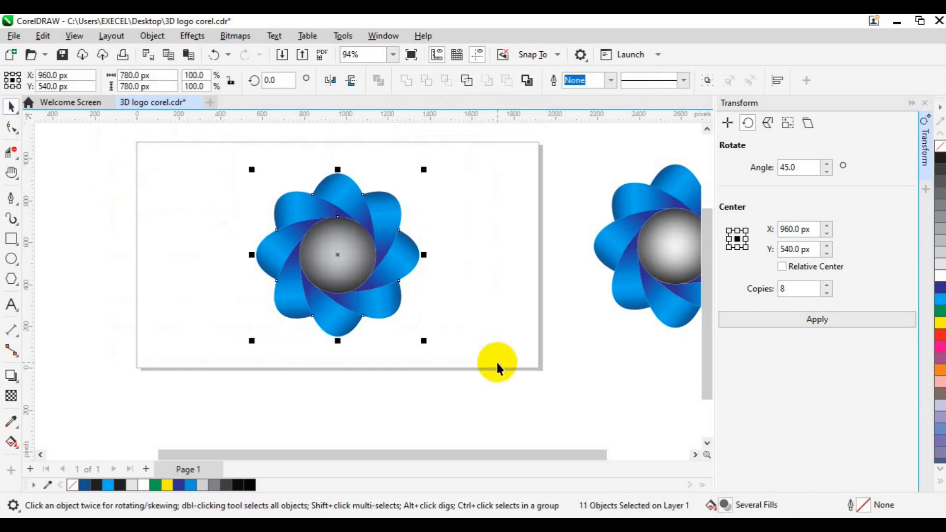
{"action": "key", "text": "ctrl+g"}
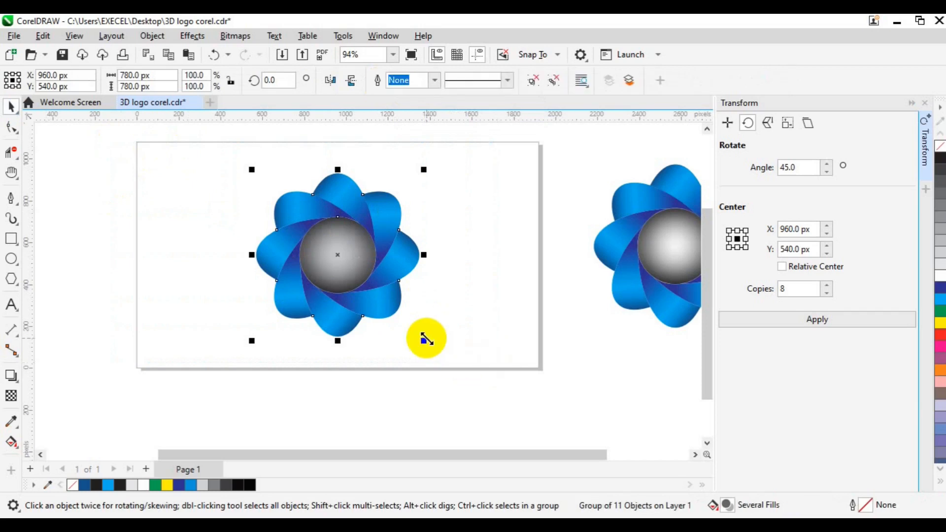
Scale the grouped flower down about its centre to about 74% (about 576 px wide), close the Transform docker and reselect the group.
{"action": "left_click_drag", "start_coordinate": [418, 337], "coordinate": [404, 326]}
{"action": "left_click", "coordinate": [260, 317]}
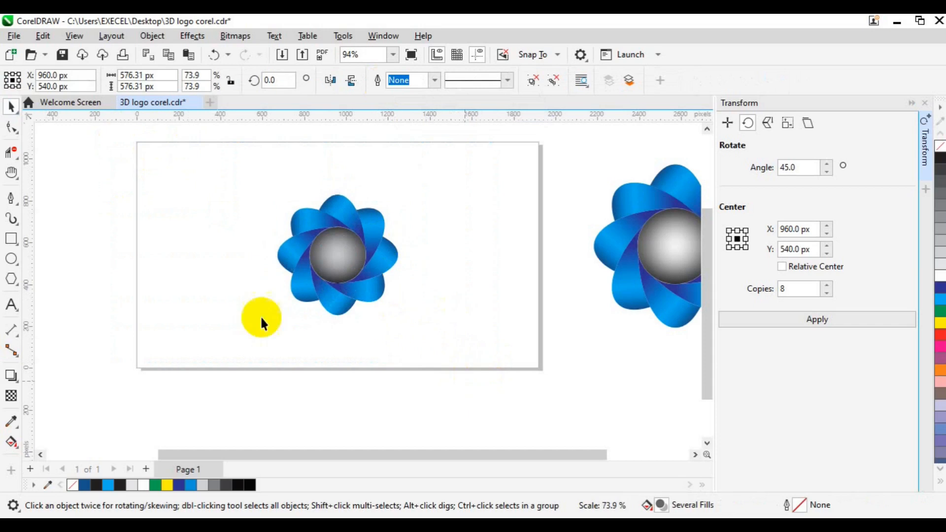
{"action": "left_click", "coordinate": [926, 174]}
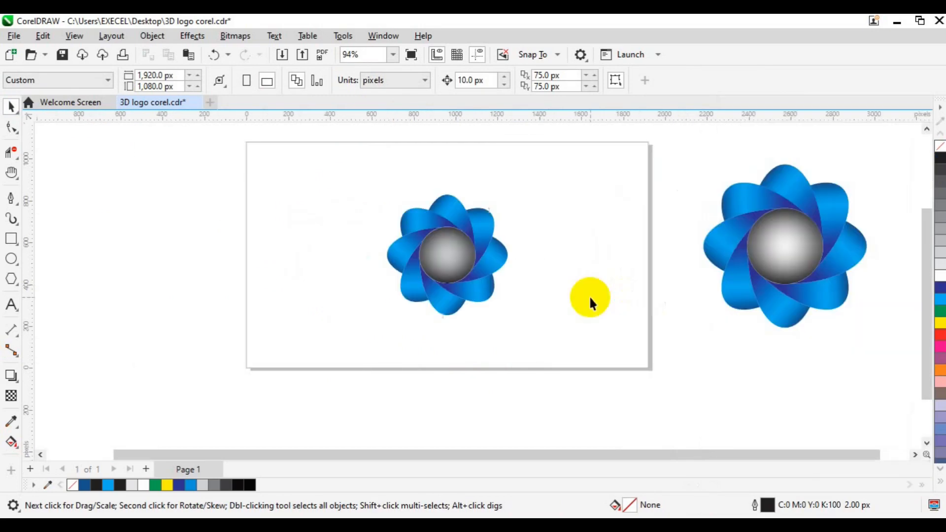
{"action": "left_click", "coordinate": [481, 287]}
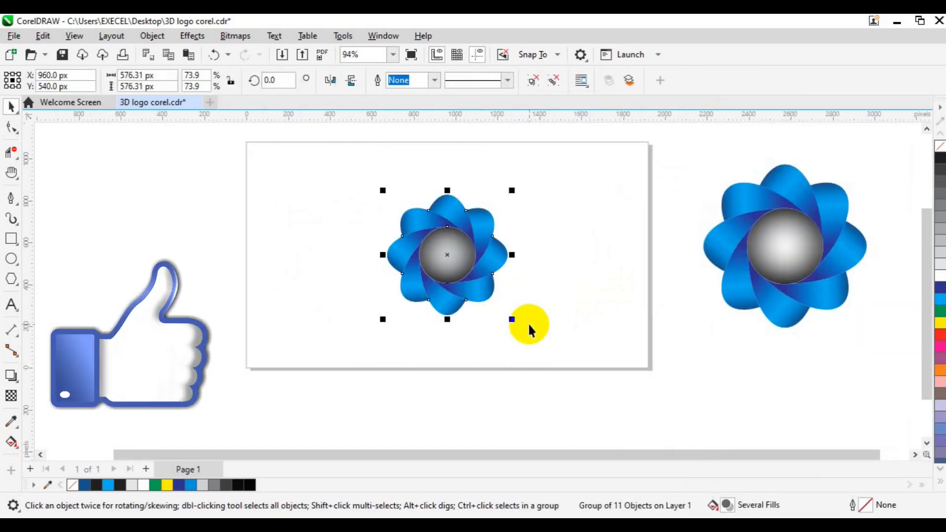